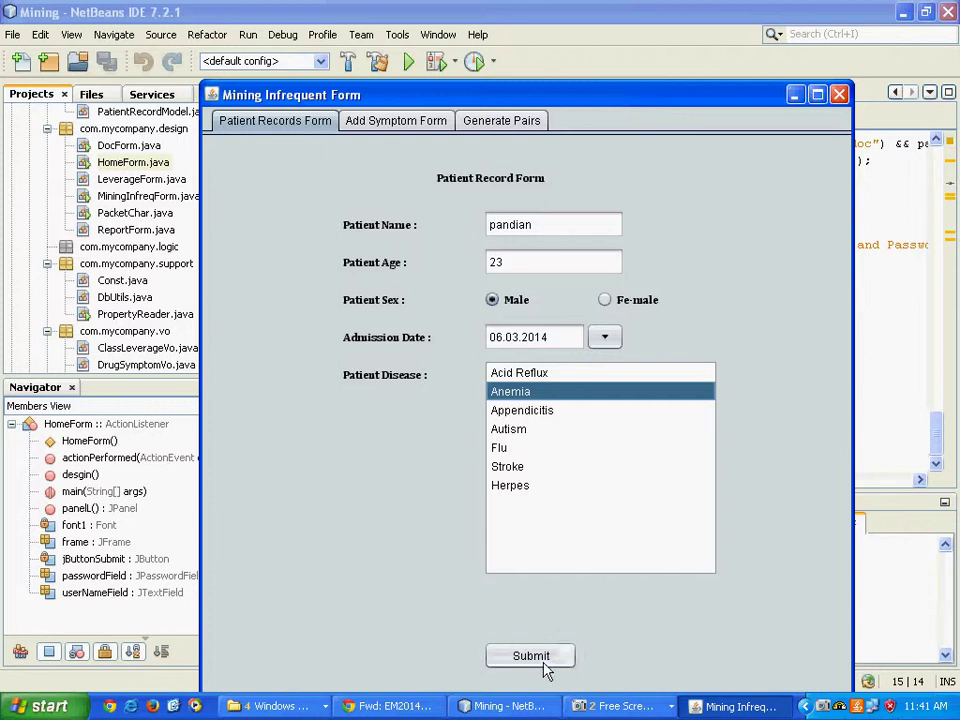
Step: Finish submitting the patient record, and write "add patient records its a data set" in a new Notepad document
click(584, 388)
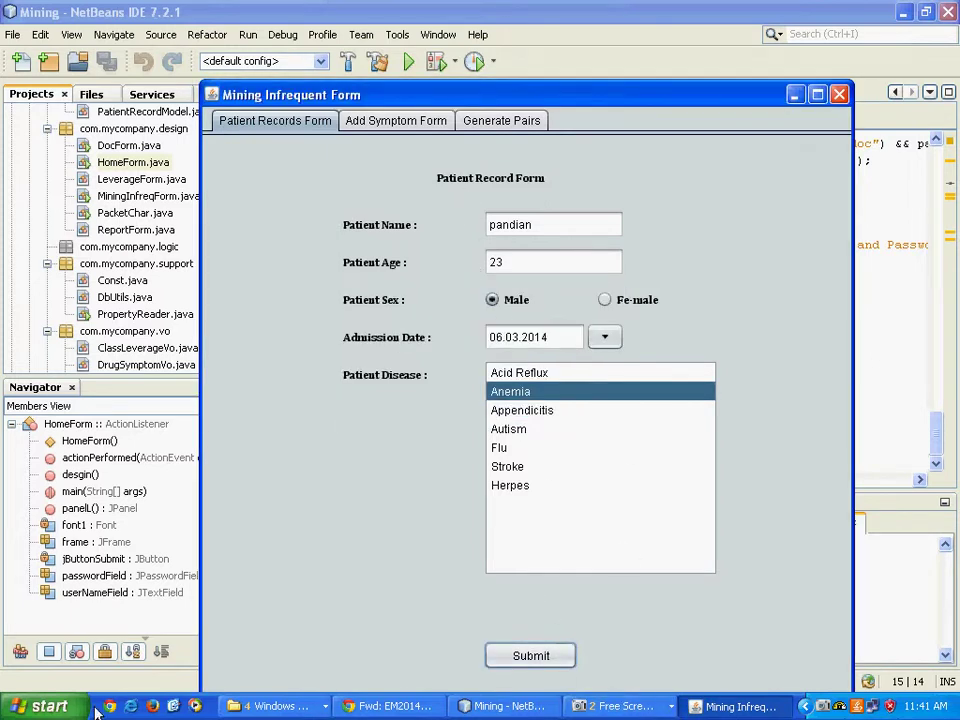
click(45, 708)
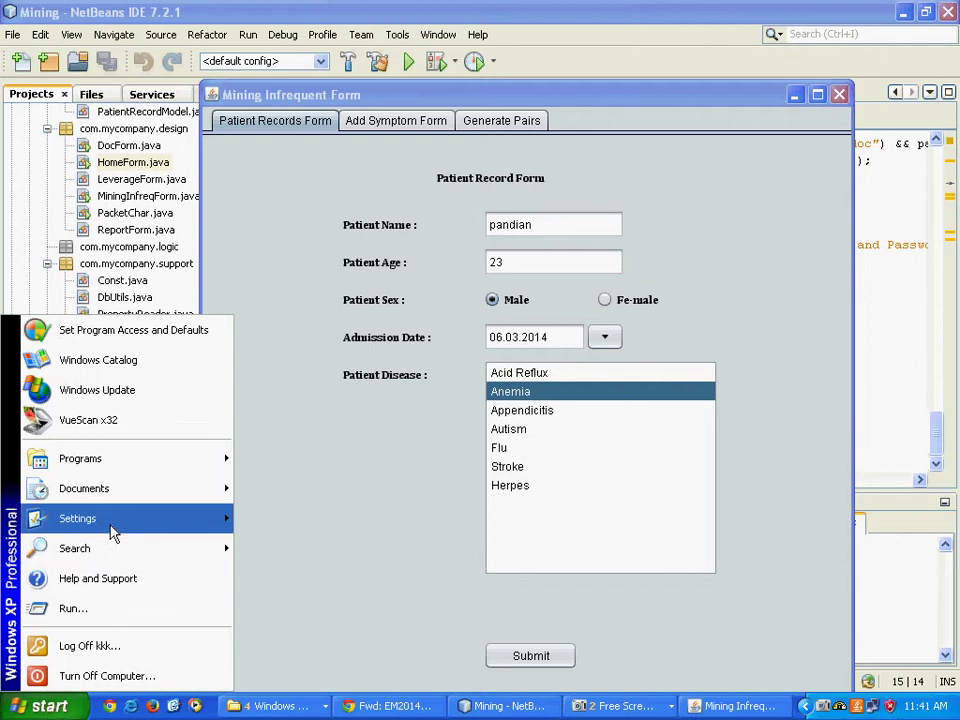
click(138, 617)
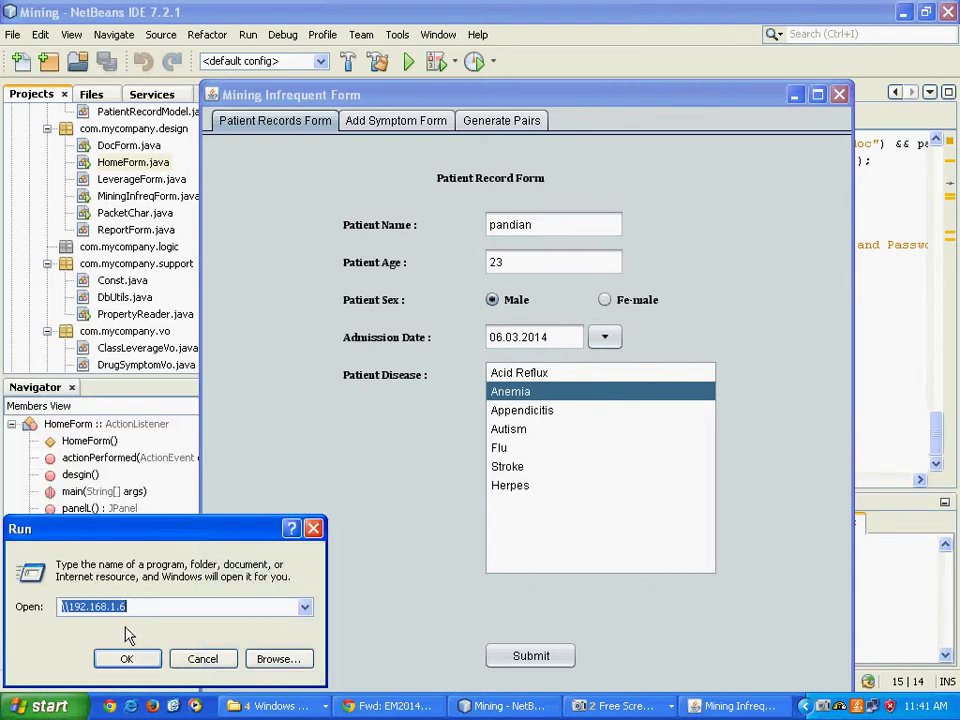
text(n)
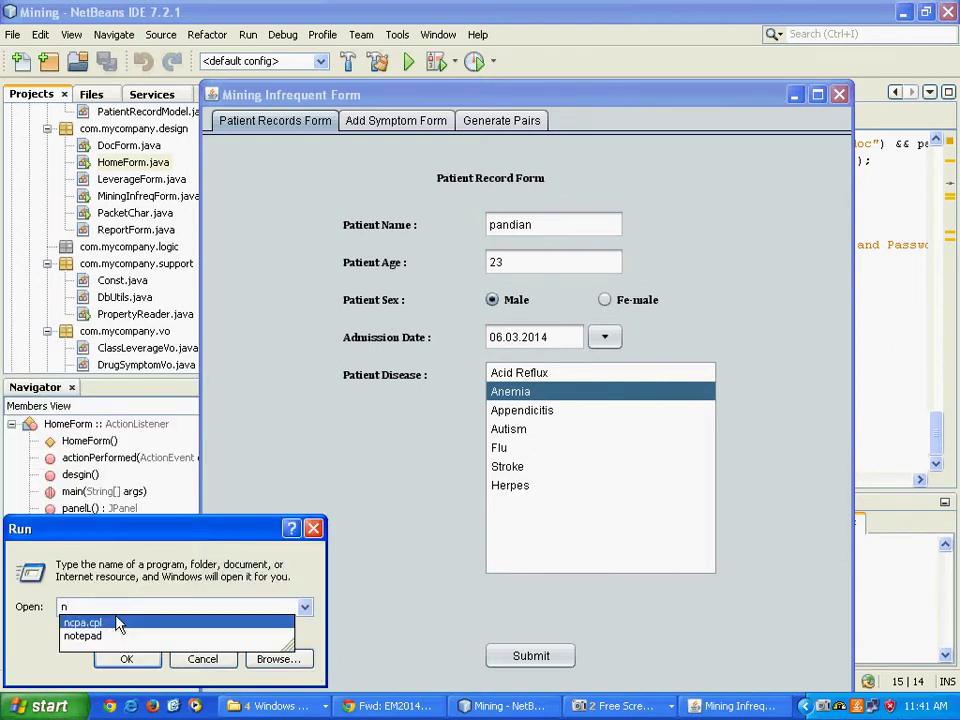
click(130, 665)
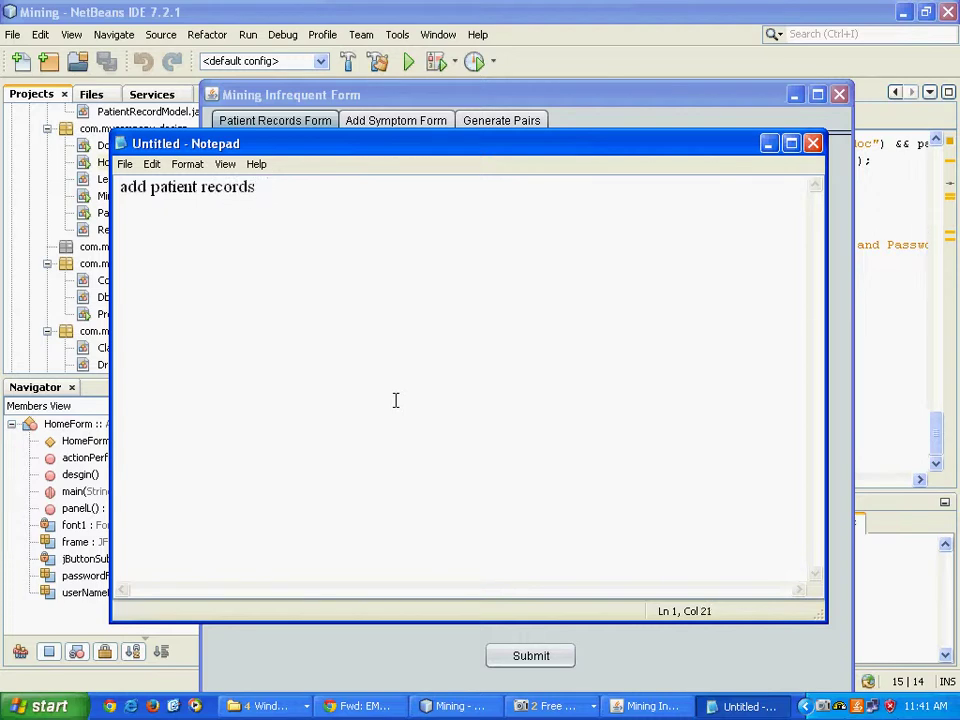
text(ts a data set)
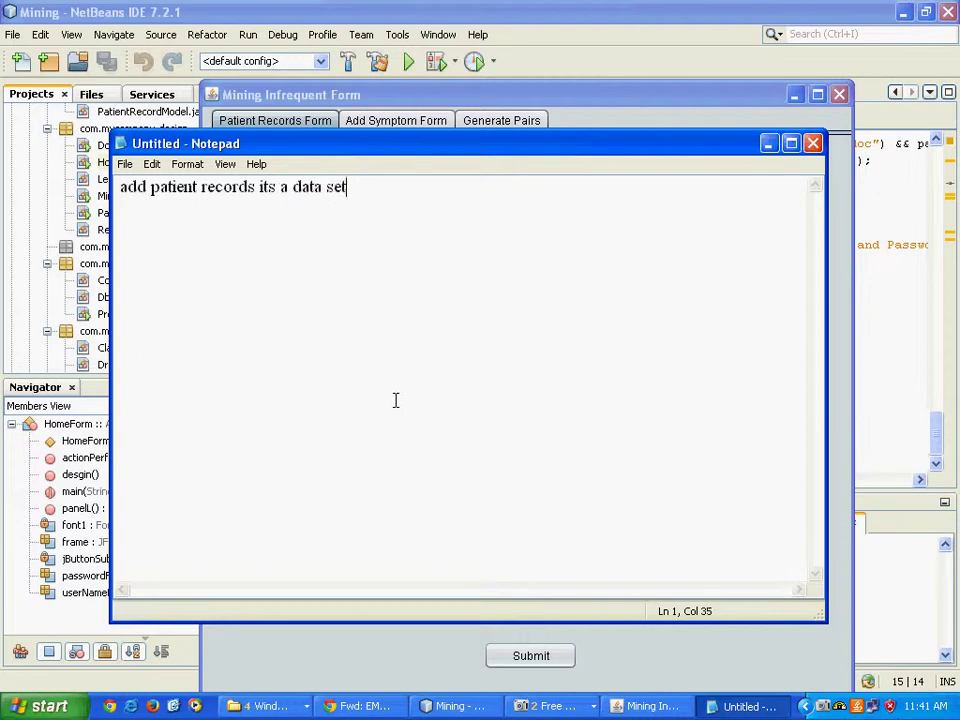
click(769, 148)
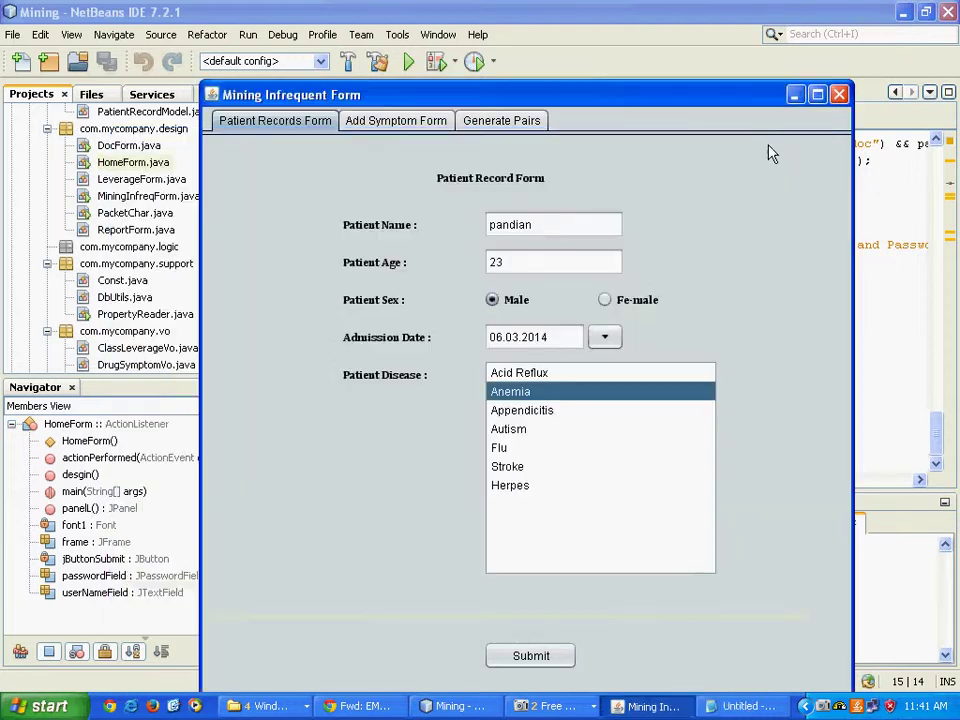
Step: Switch to the Mining project in NetBeans and run the DocForm.java file to launch the Doctor Form
click(795, 94)
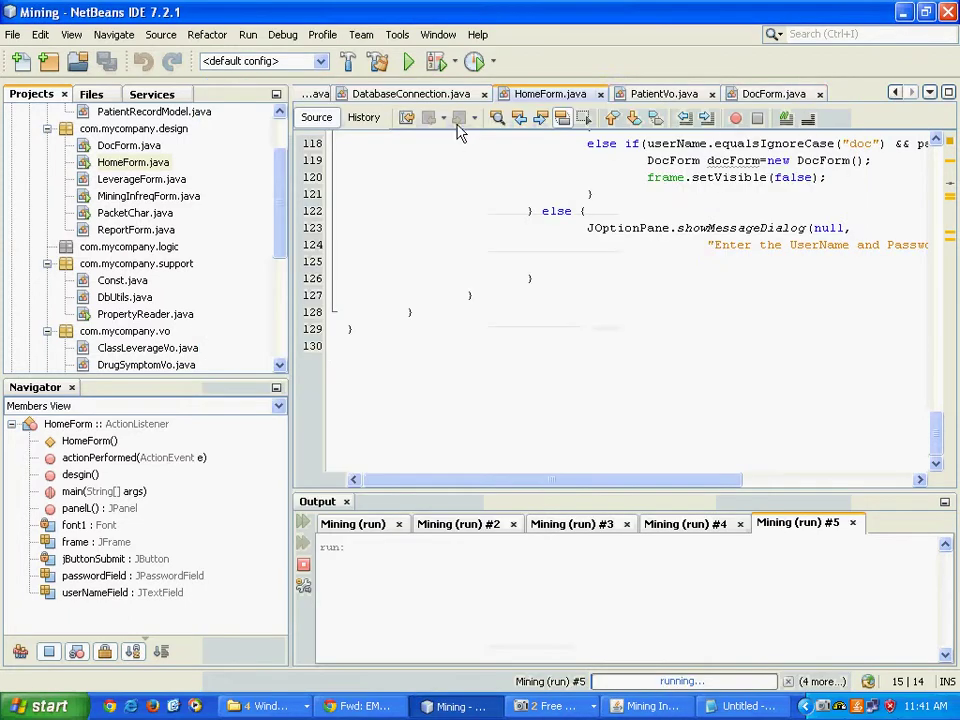
click(658, 94)
click(767, 96)
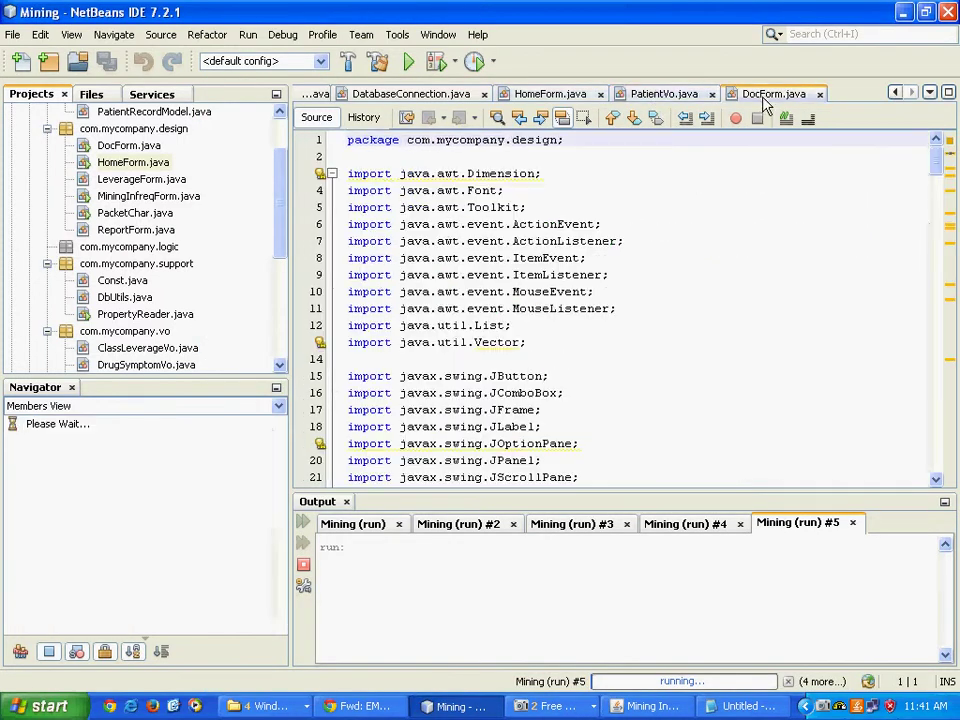
click(248, 34)
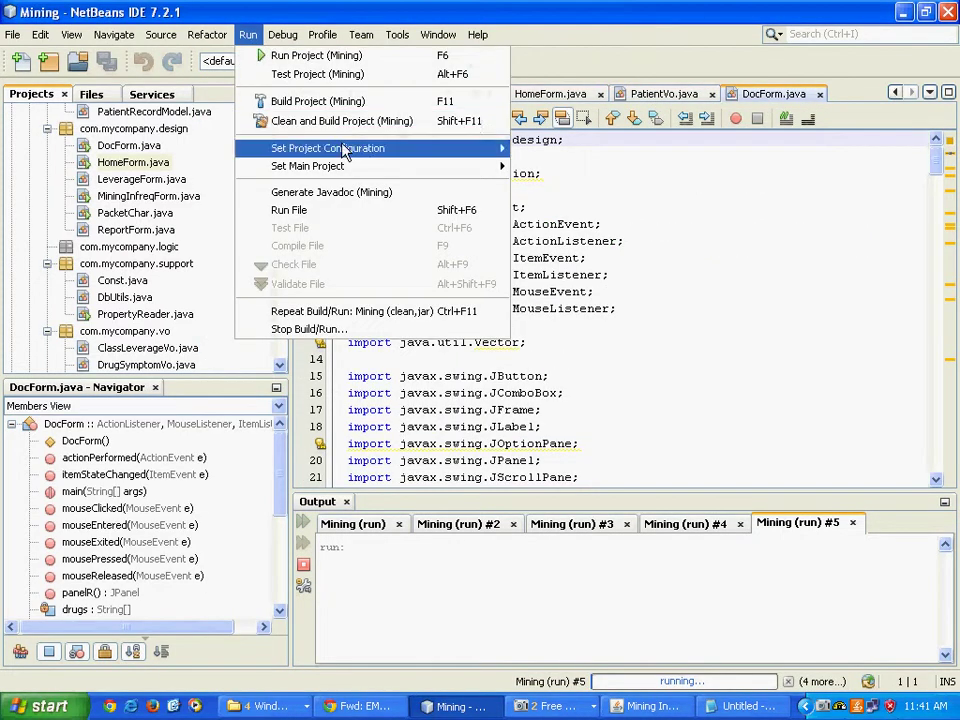
click(343, 211)
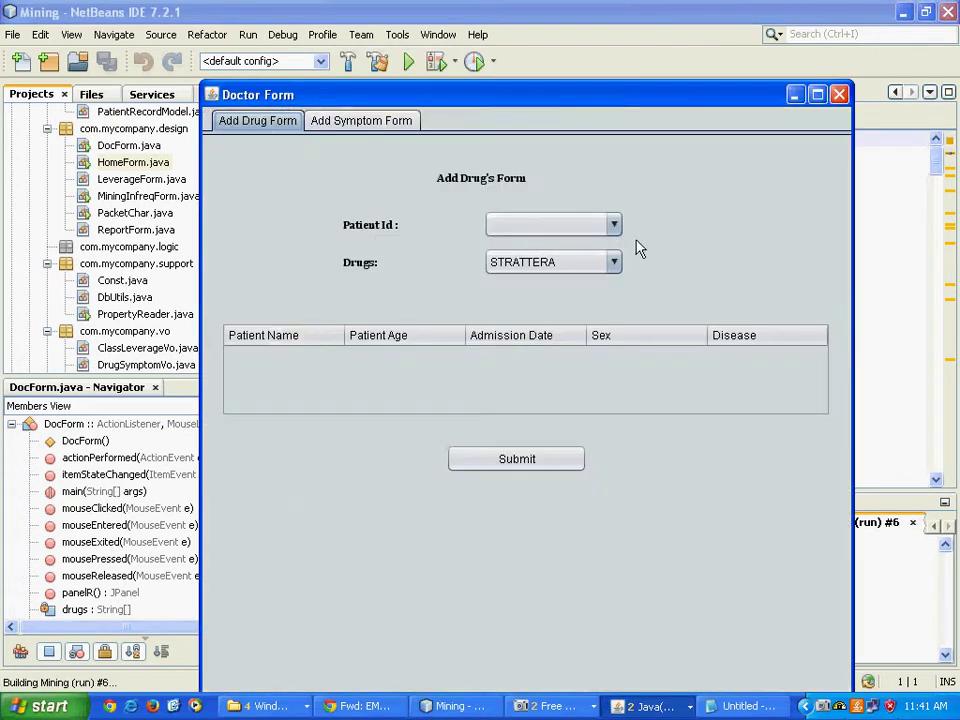
Step: Submit the drug CAPASTAT for patient ID 2 in the Add Drug's Form
click(613, 225)
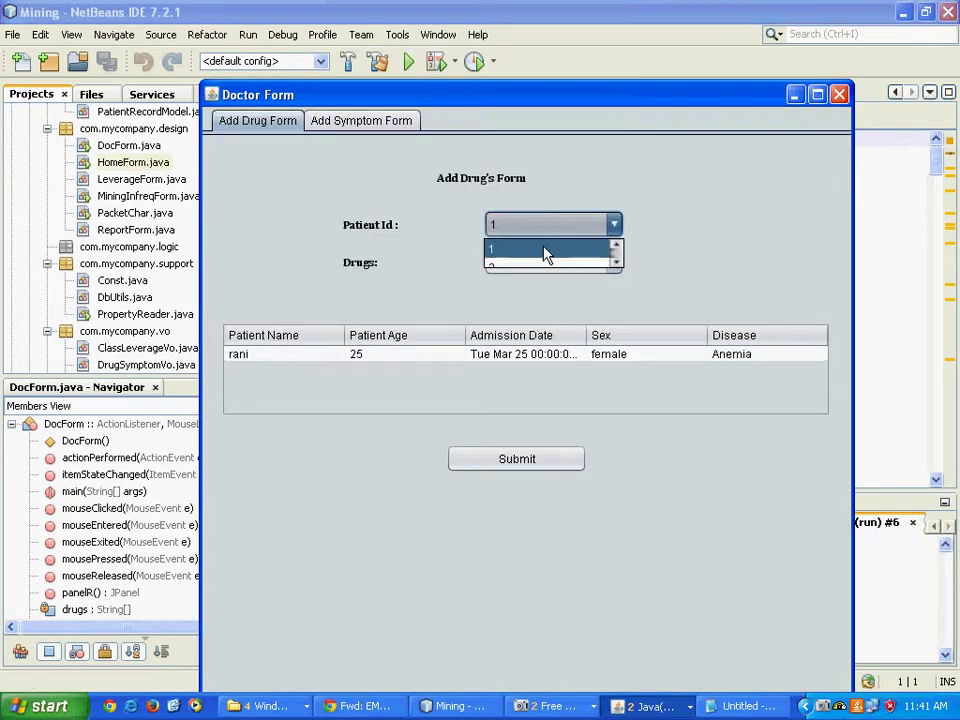
click(549, 266)
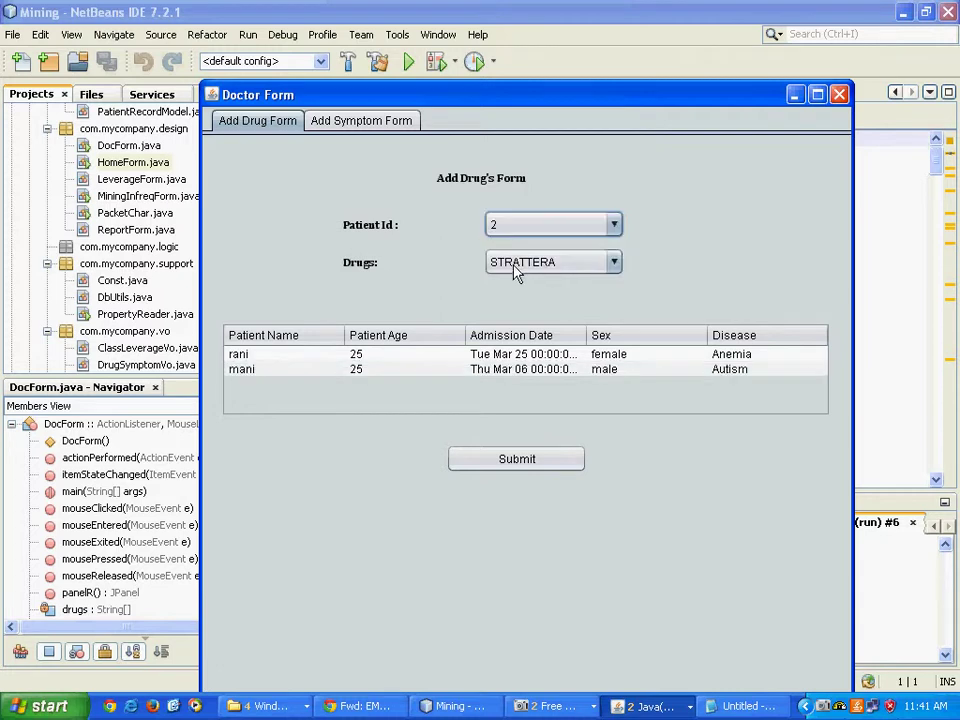
click(613, 263)
click(578, 326)
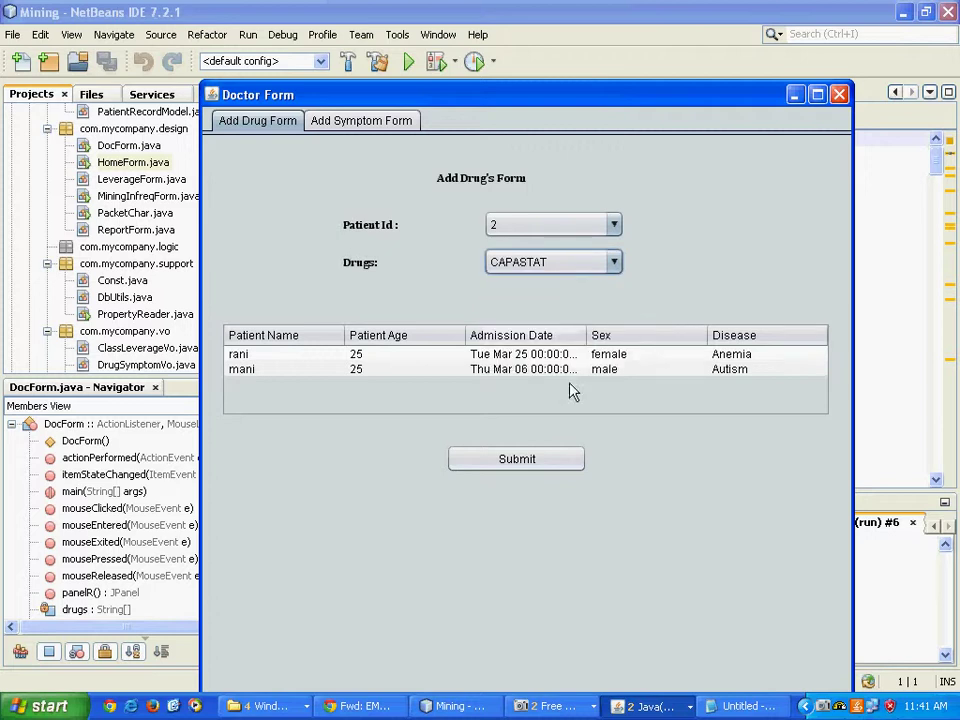
click(519, 465)
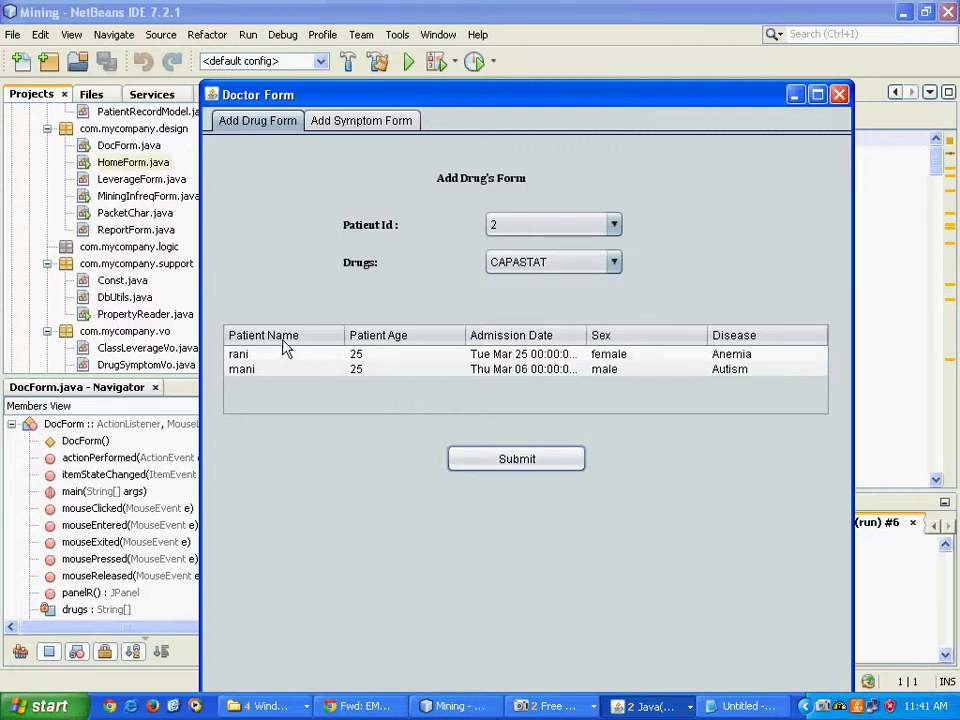
Step: Assign the drug SYMBYAX to patient ID 4 and submit the entry
click(613, 228)
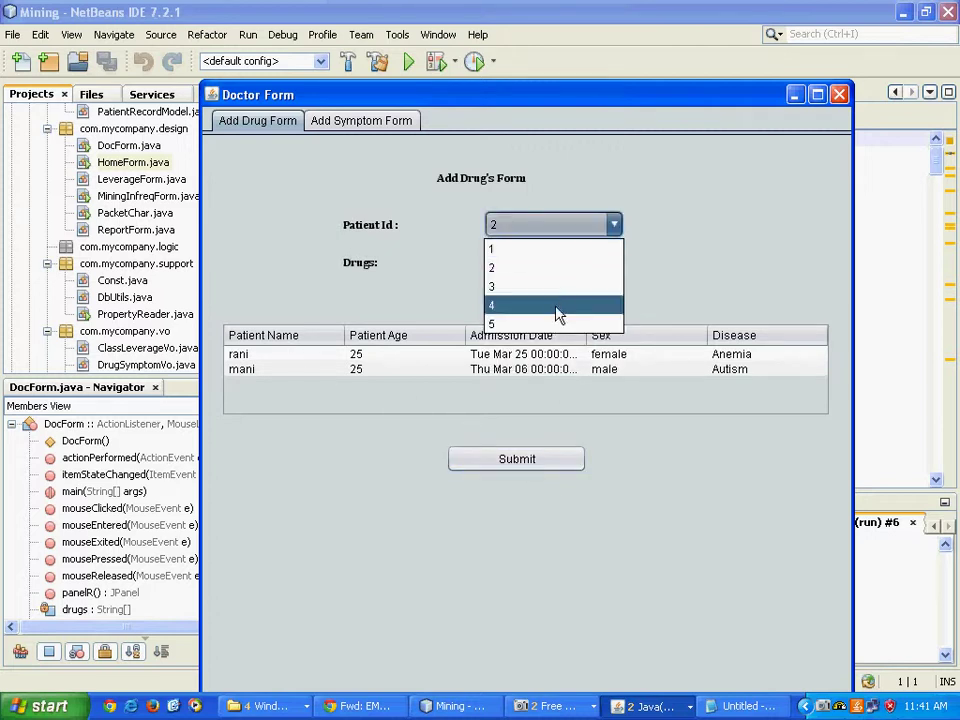
click(555, 304)
click(614, 263)
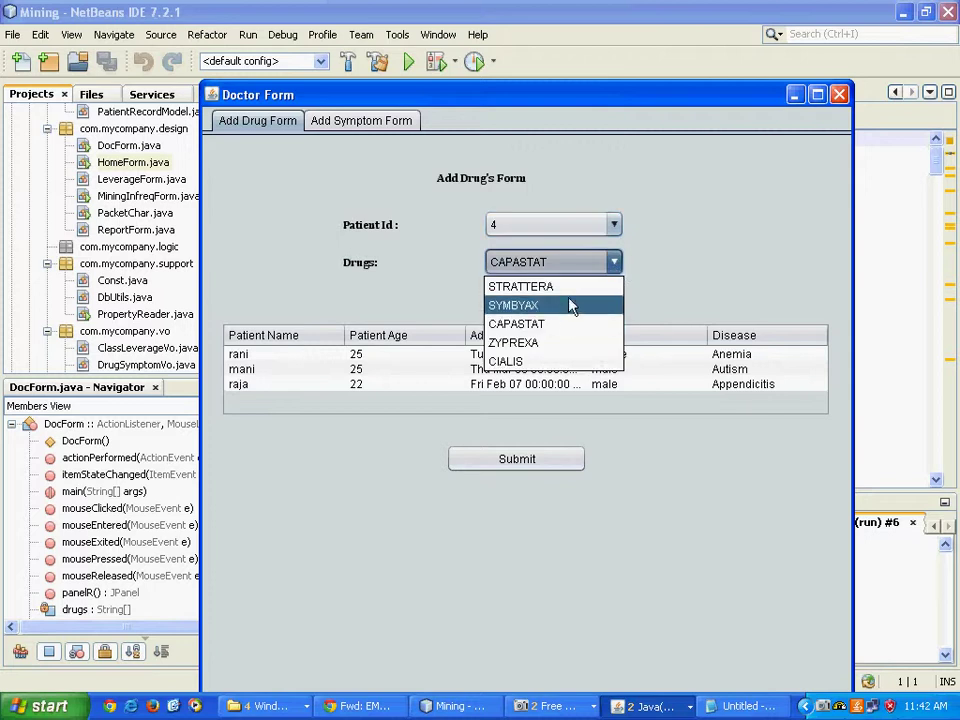
click(563, 311)
click(518, 464)
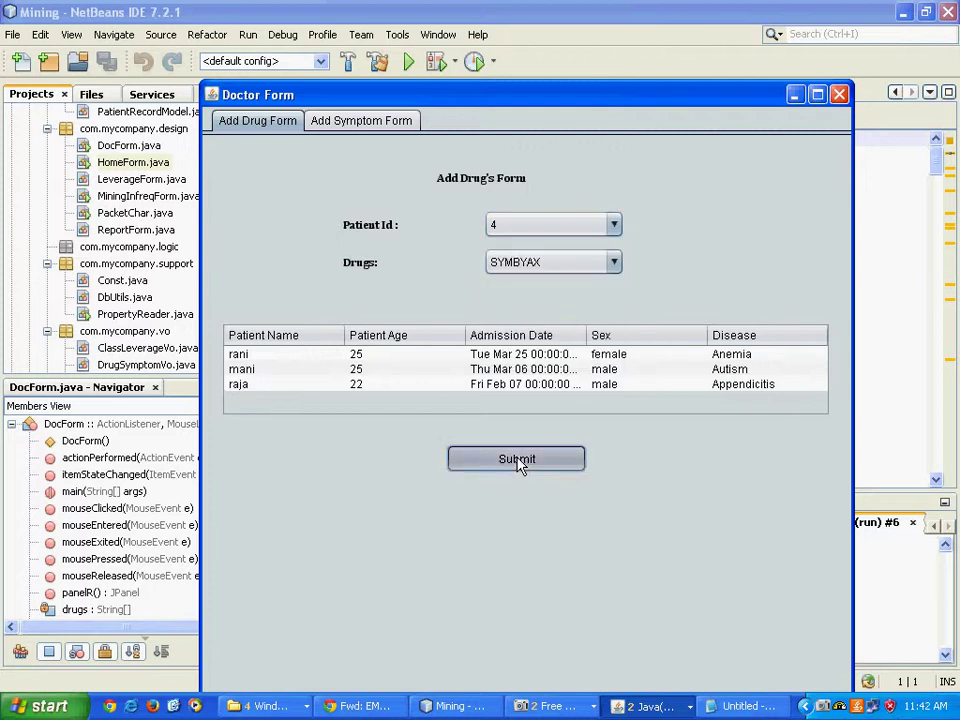
Step: Assign the drug CAPASTAT to patient ID 5 and submit the entry
click(614, 226)
click(545, 323)
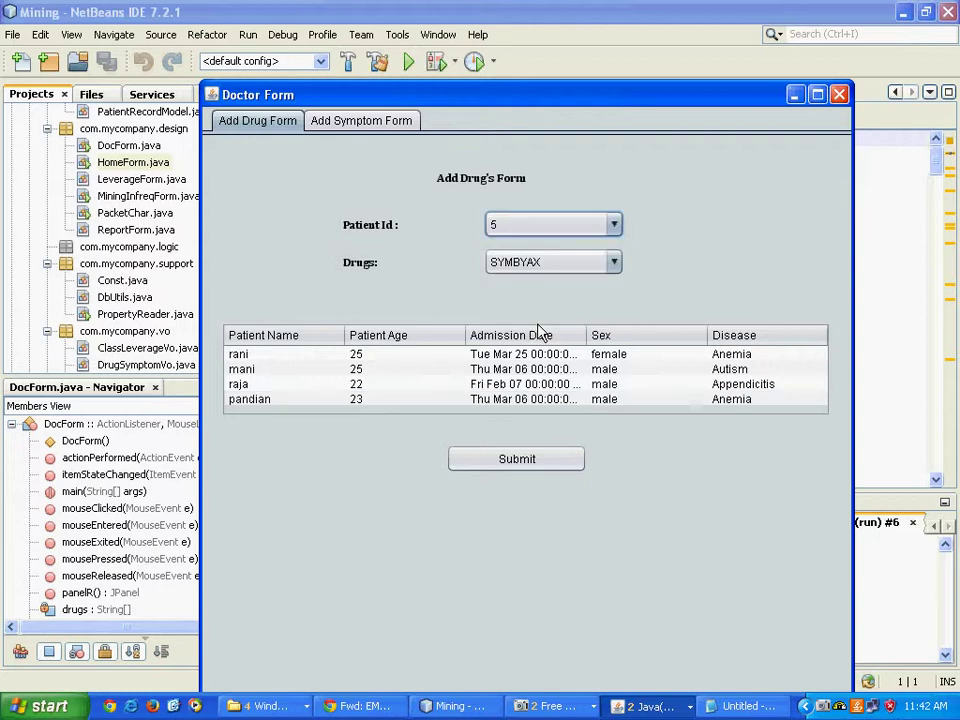
click(614, 263)
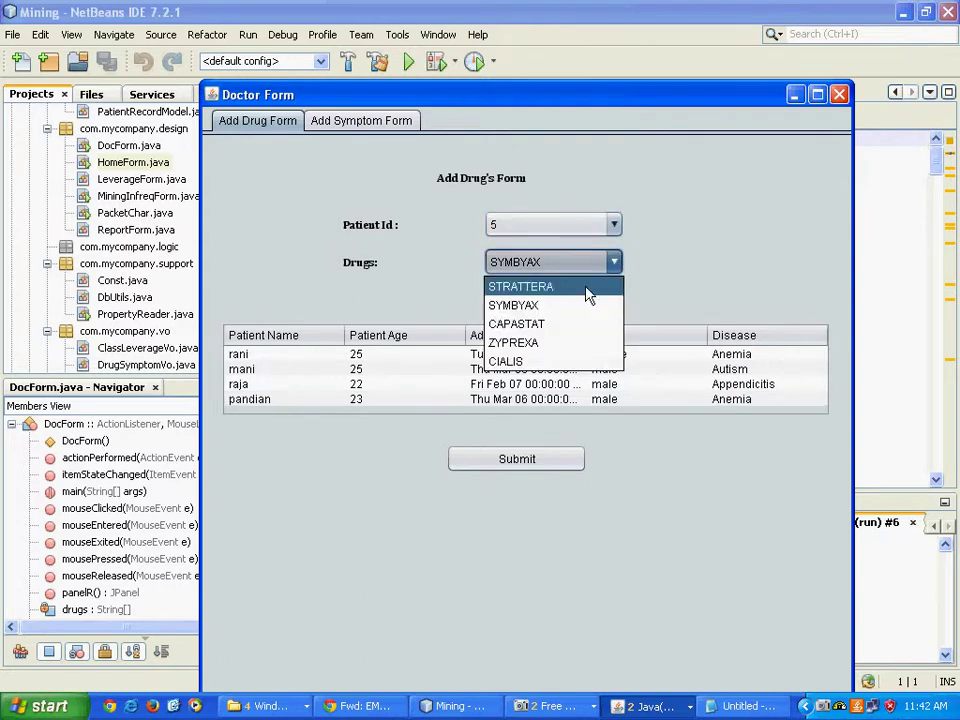
click(564, 338)
click(524, 462)
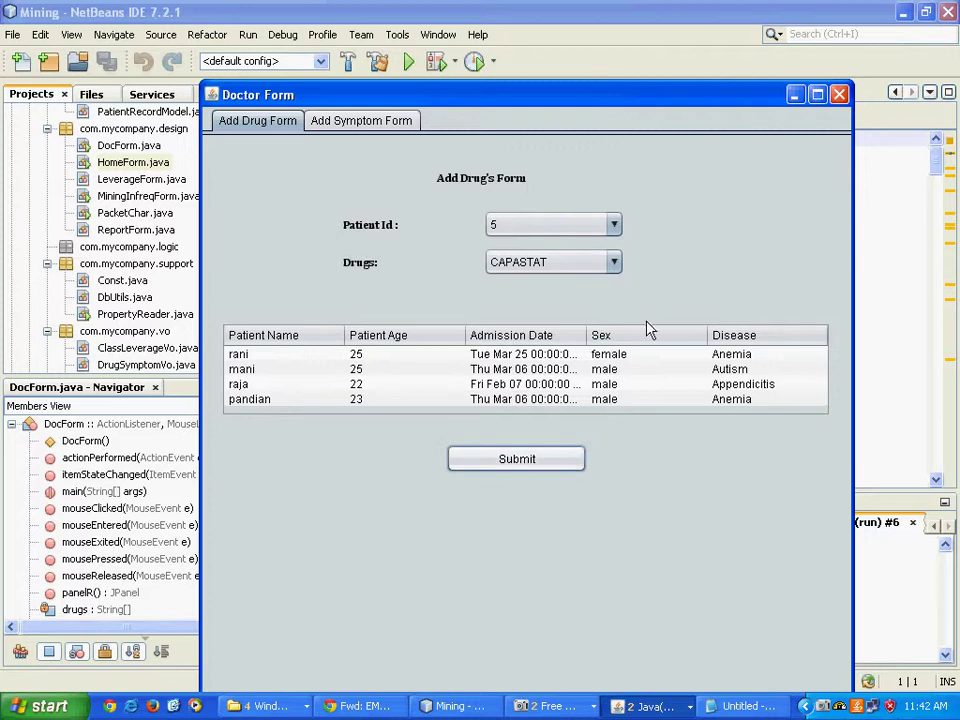
Step: Assign the drug SYMBYAX to patient ID 3 and submit the entry
click(613, 224)
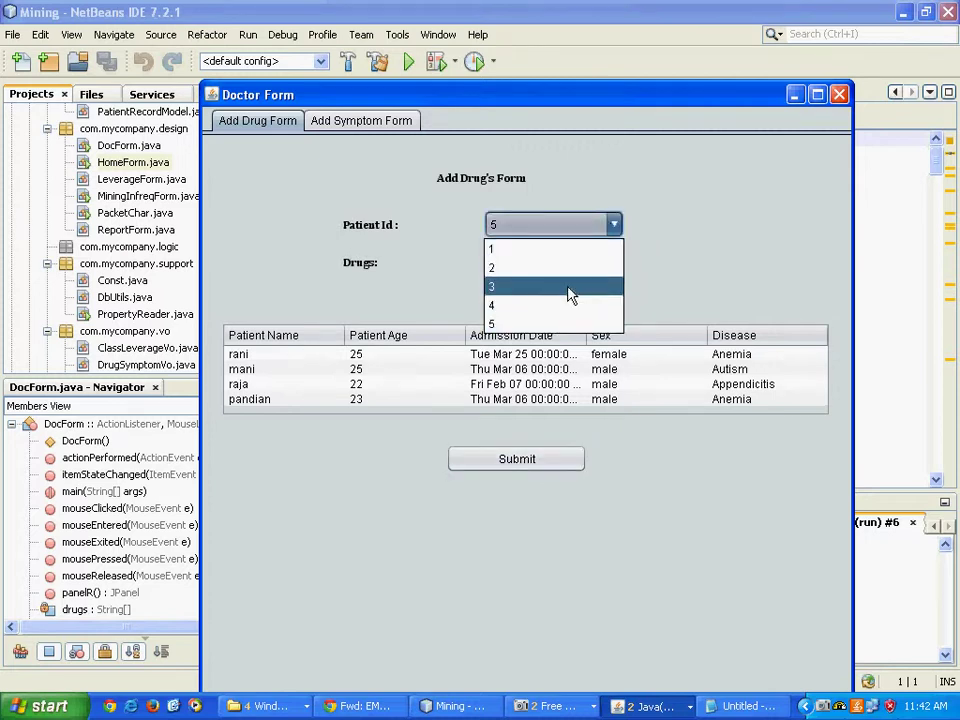
click(568, 288)
click(613, 262)
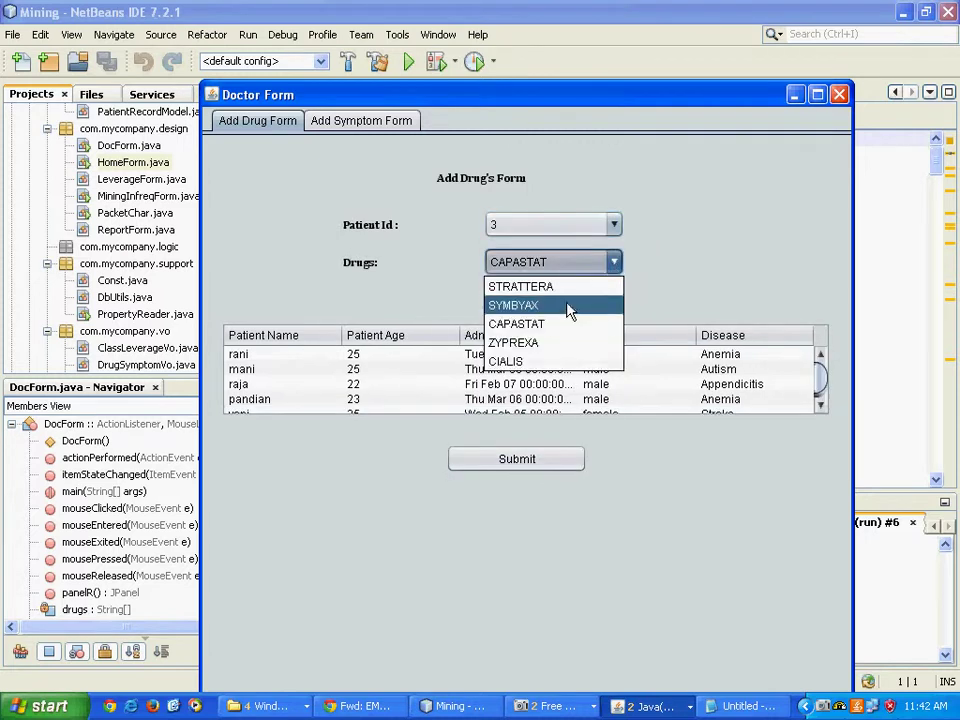
click(566, 306)
click(492, 461)
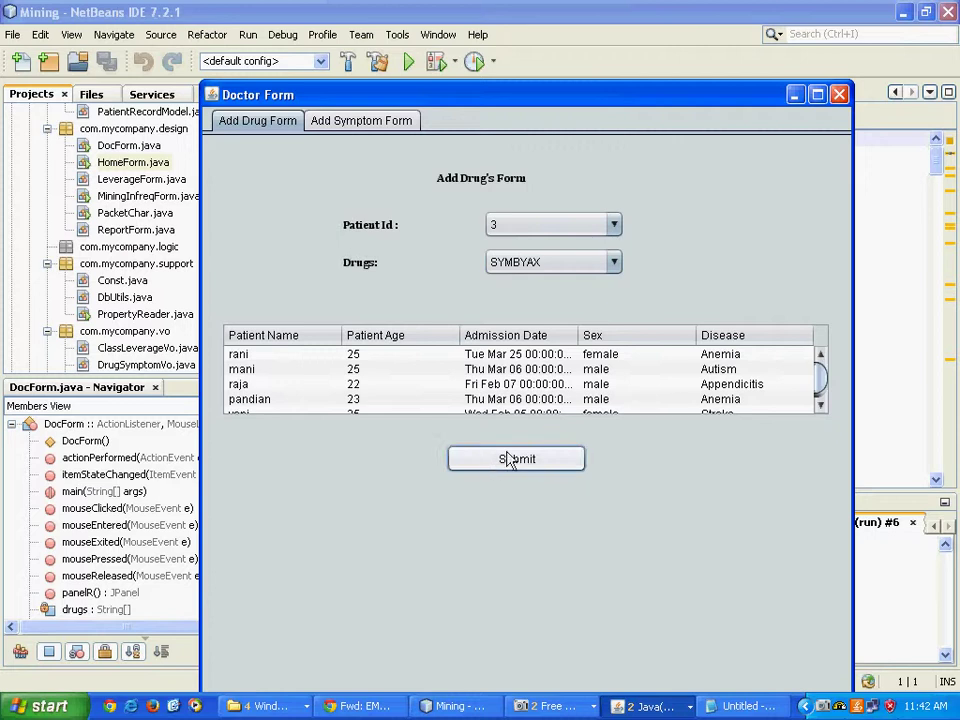
Step: Assign the drug CAPASTAT to patient ID 1 and submit the entry
click(613, 226)
click(578, 247)
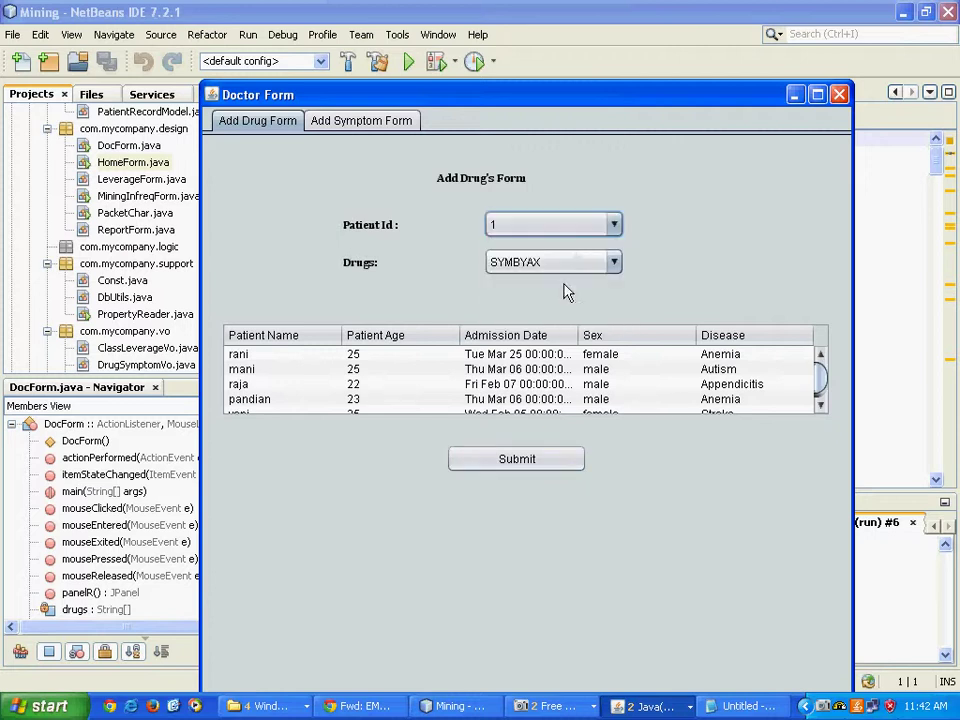
click(611, 266)
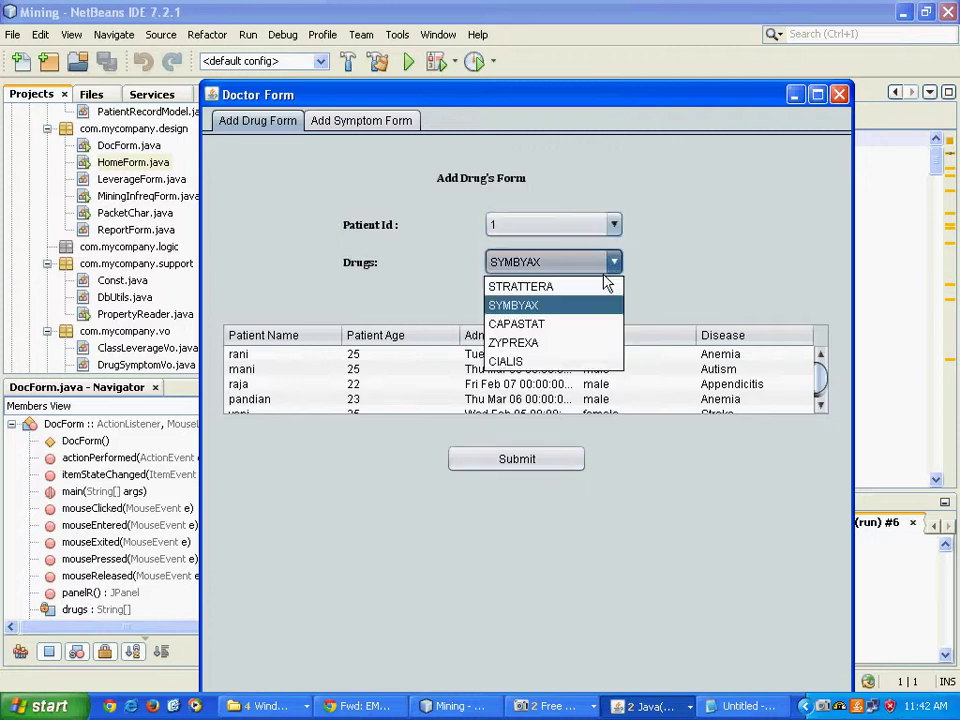
click(583, 331)
click(514, 465)
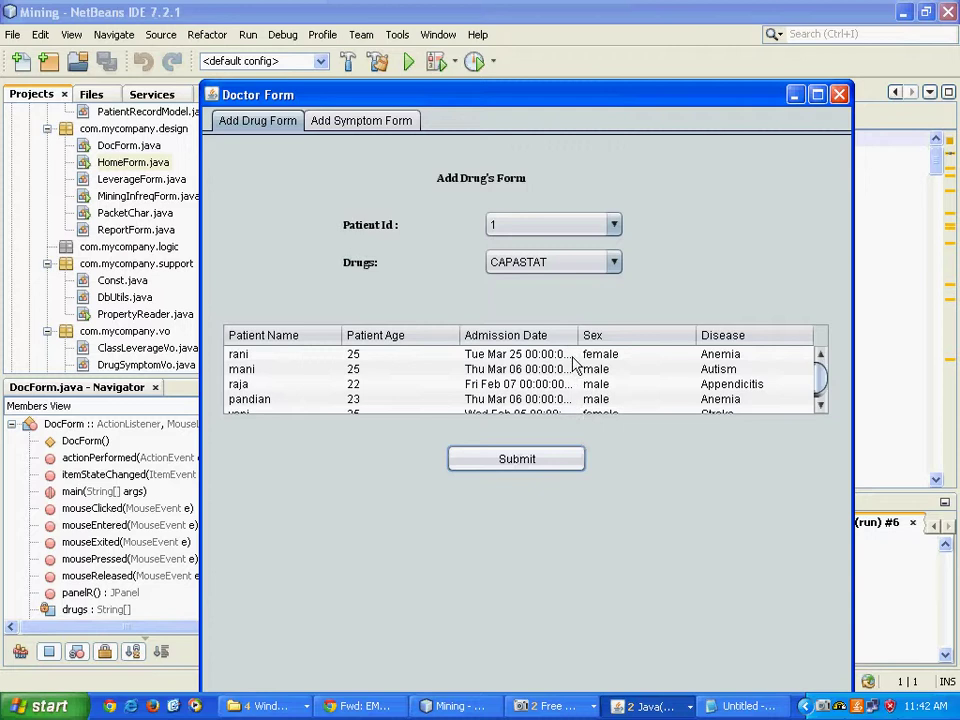
Step: Look through the patient table and check the Doctor Form's Add Symptom Form
click(821, 398)
drag(822, 403, 804, 373)
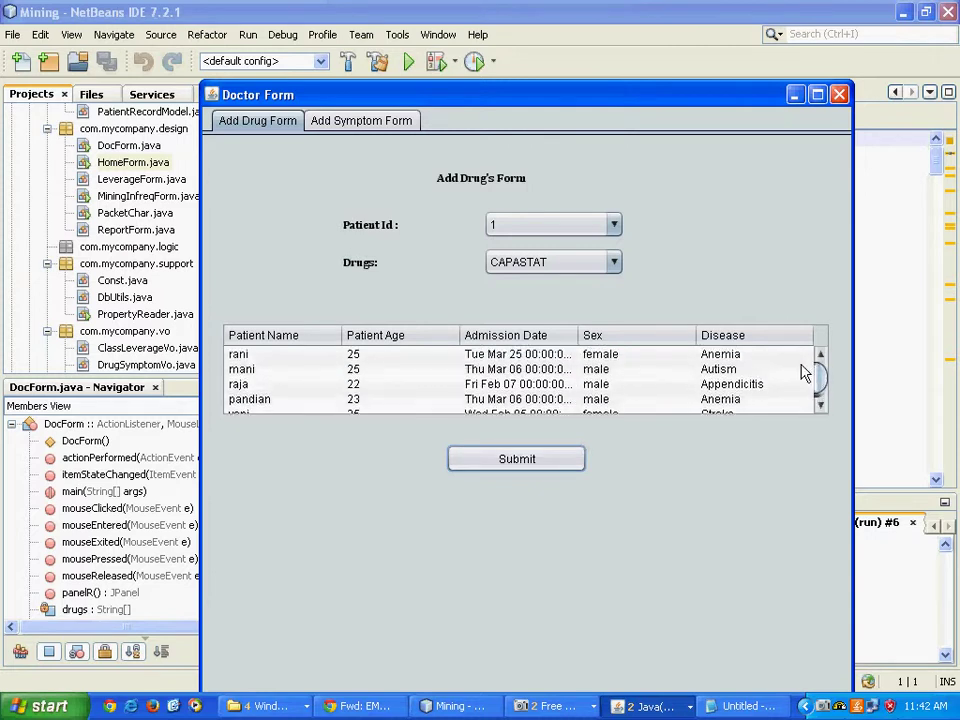
click(365, 123)
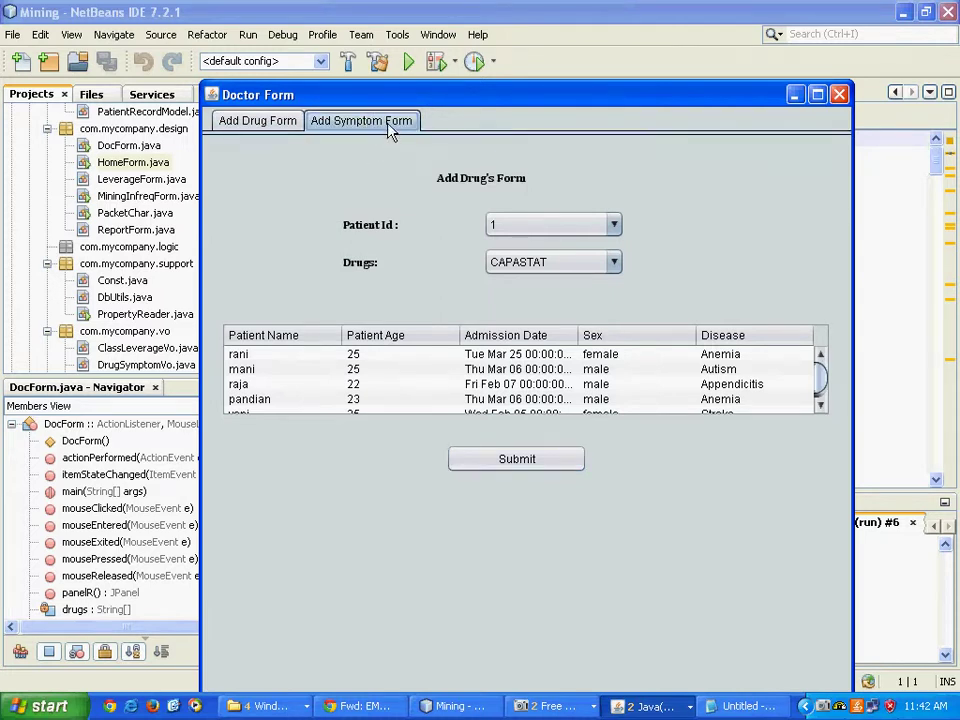
scroll(489, 332, down, 1)
scroll(510, 340, up, 1)
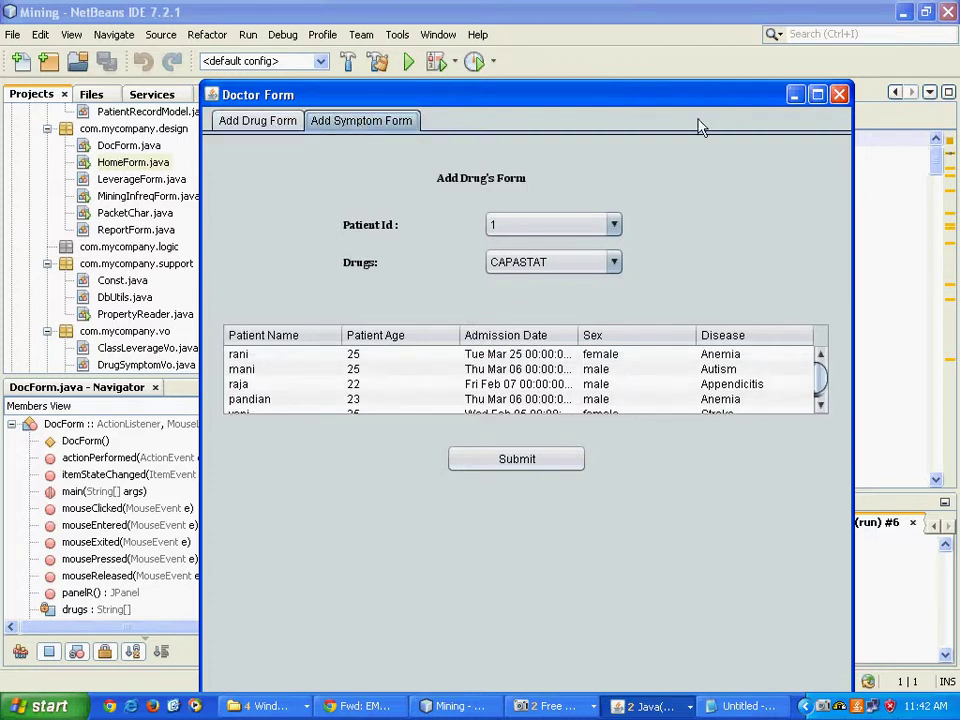
Step: Switch to the Mining Infrequent Form and choose the symptom Hearing loss for patient ID 2 in its Add Symptom Form
click(660, 705)
click(672, 677)
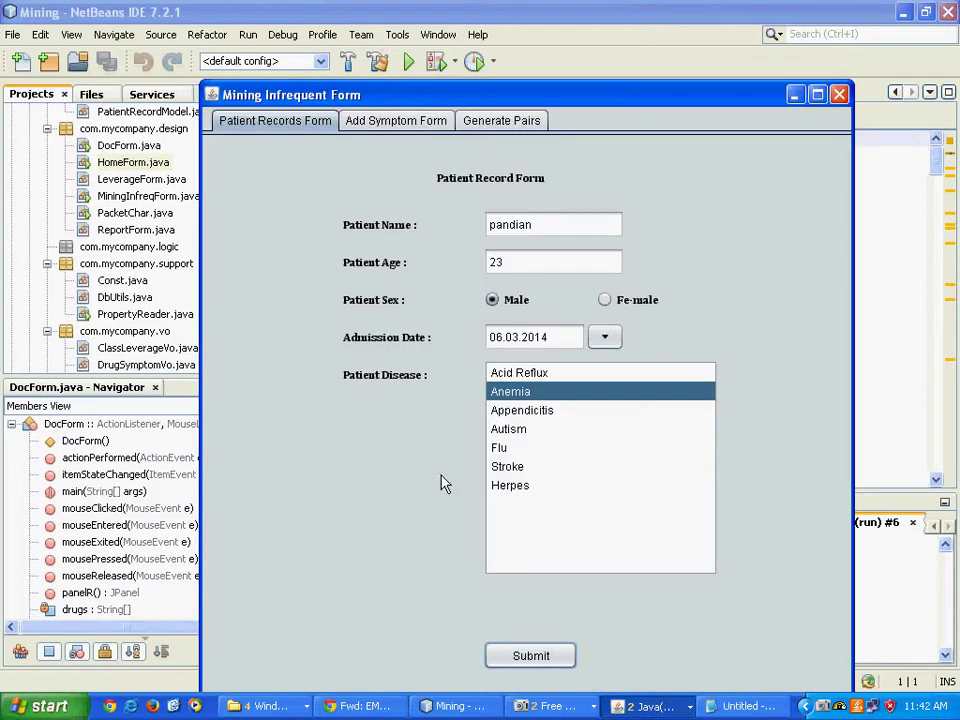
click(383, 121)
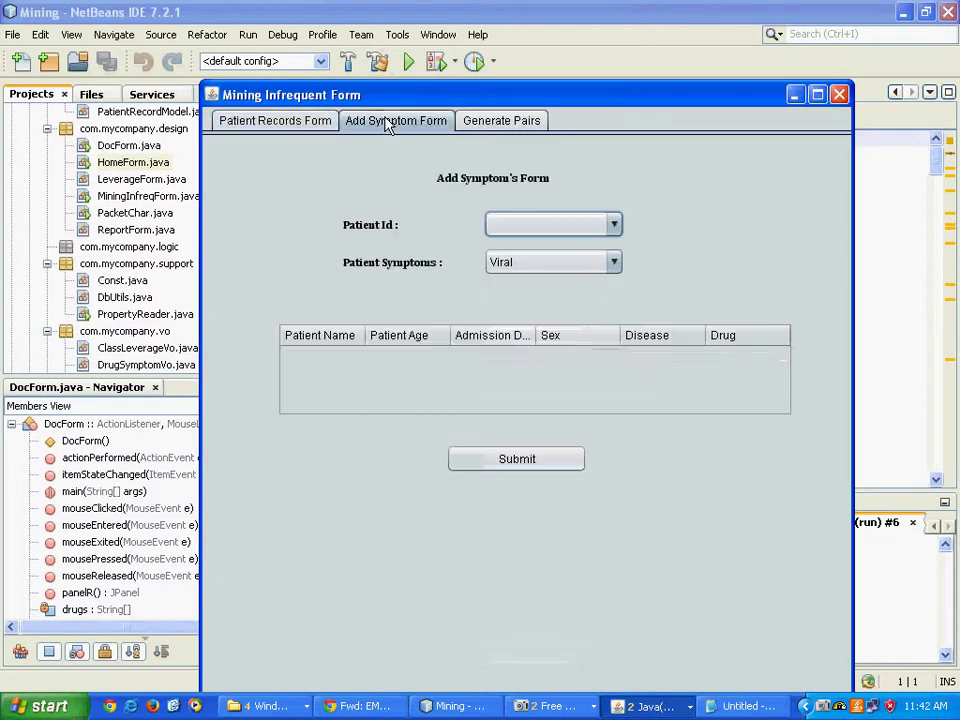
click(614, 226)
click(565, 267)
click(614, 263)
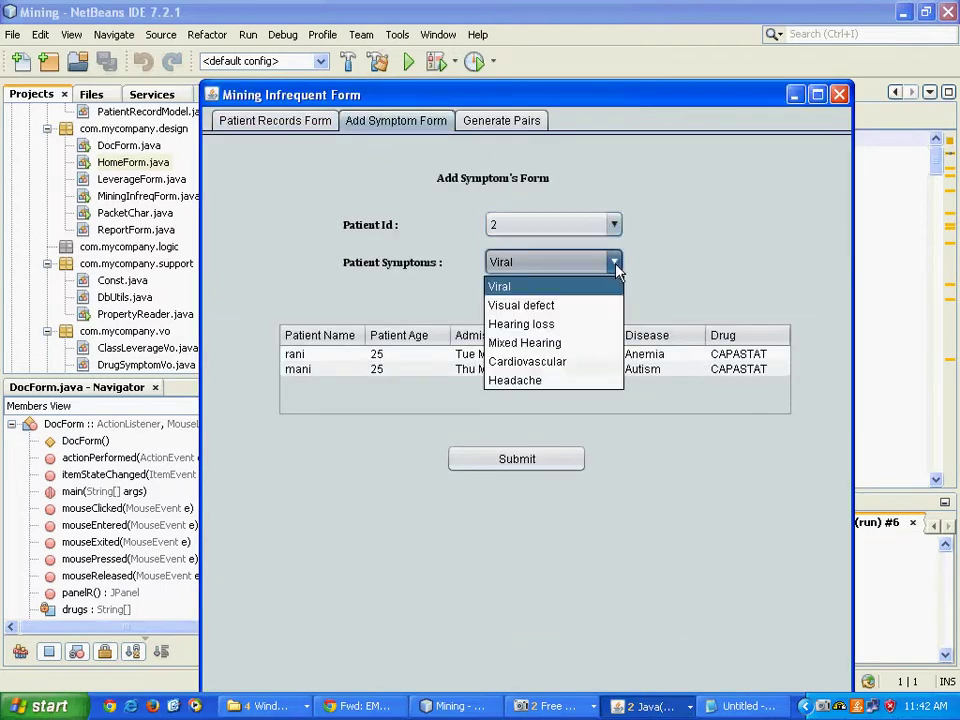
click(576, 329)
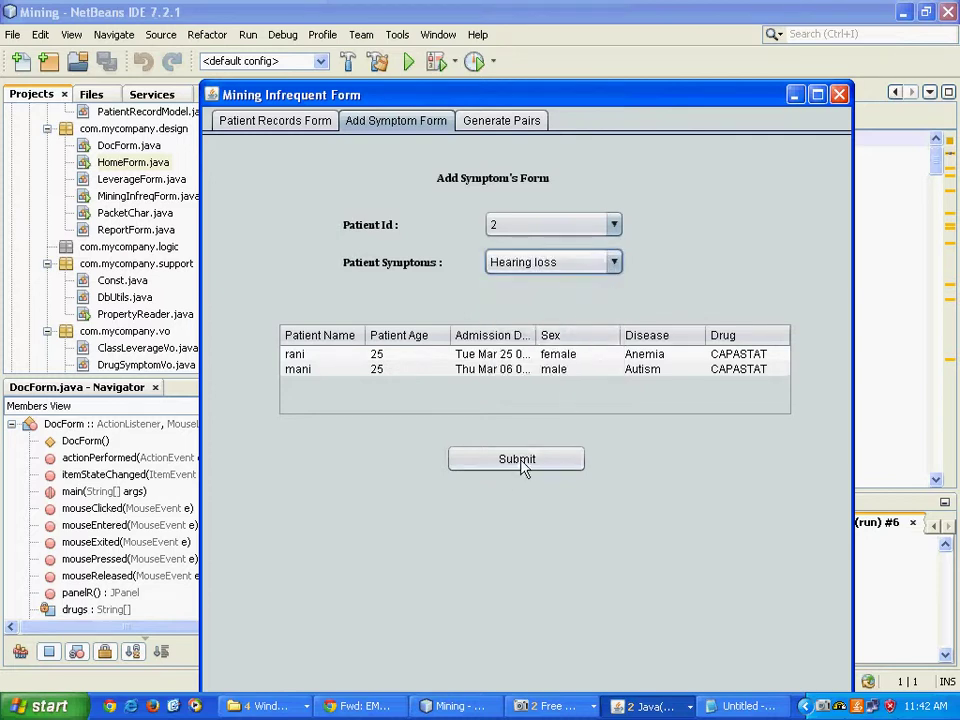
Step: Change the symptom for patient ID 2 to Headache and submit the entry
click(612, 262)
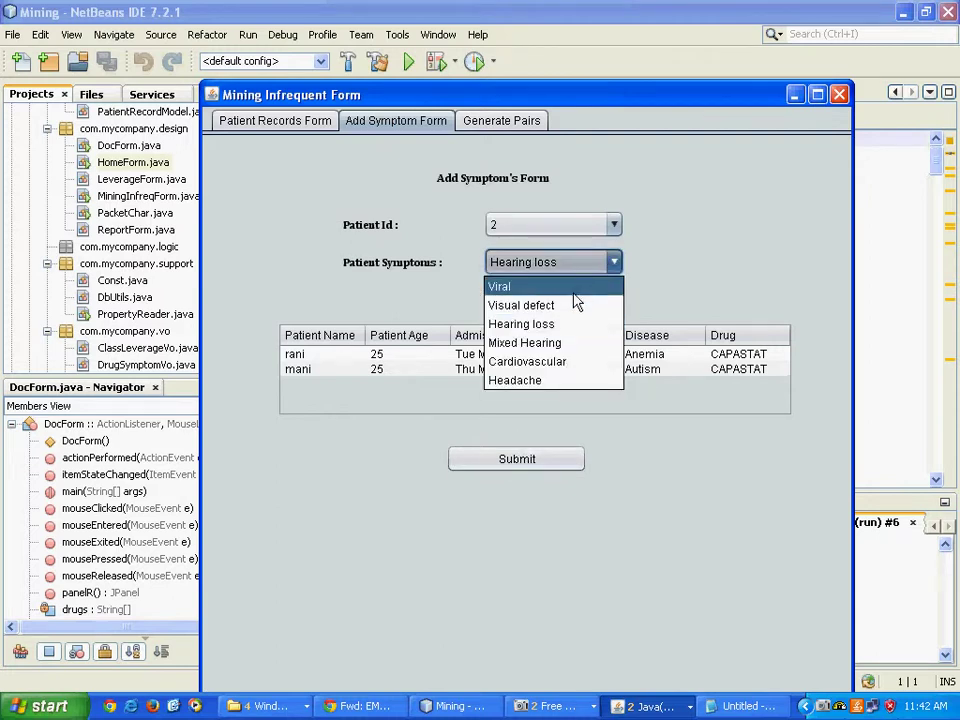
click(553, 382)
click(534, 465)
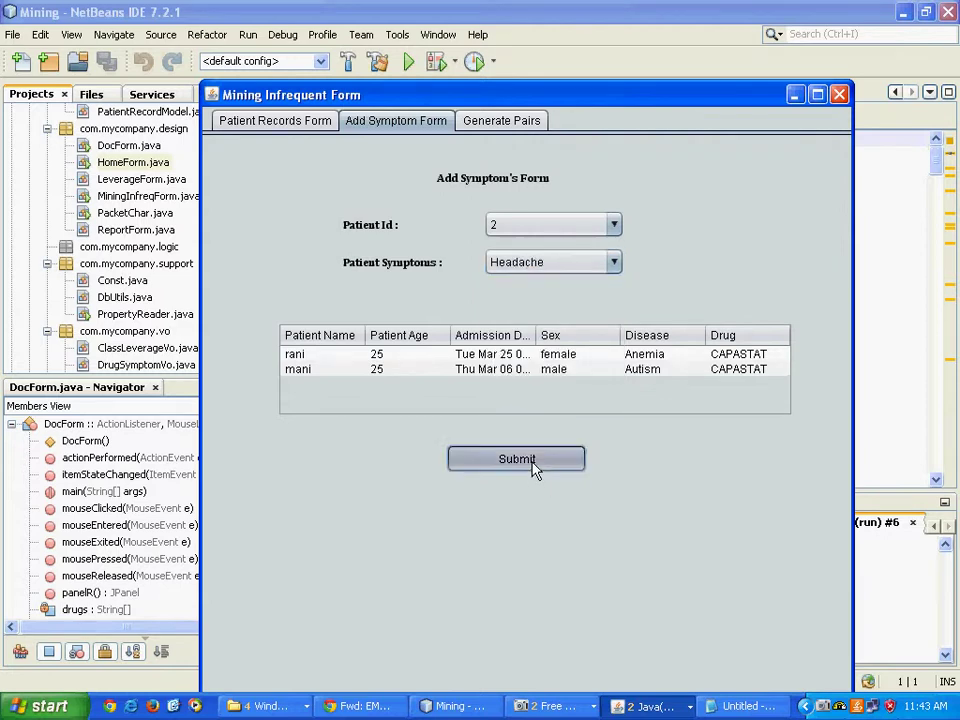
Step: Record the symptom Headache for patient ID 3 and submit the entry
click(613, 262)
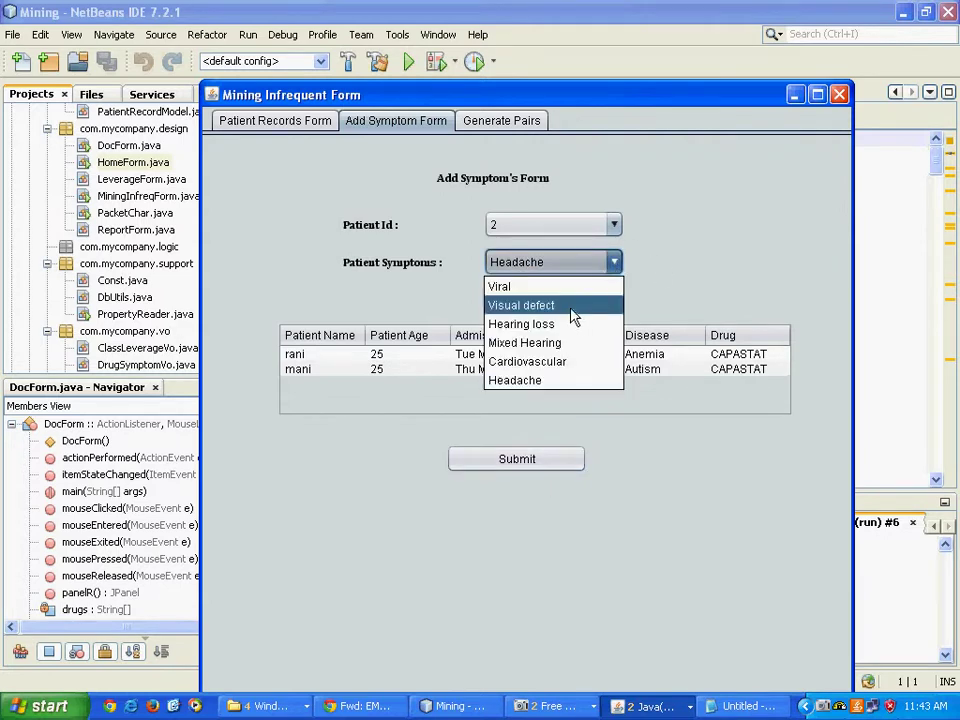
click(613, 227)
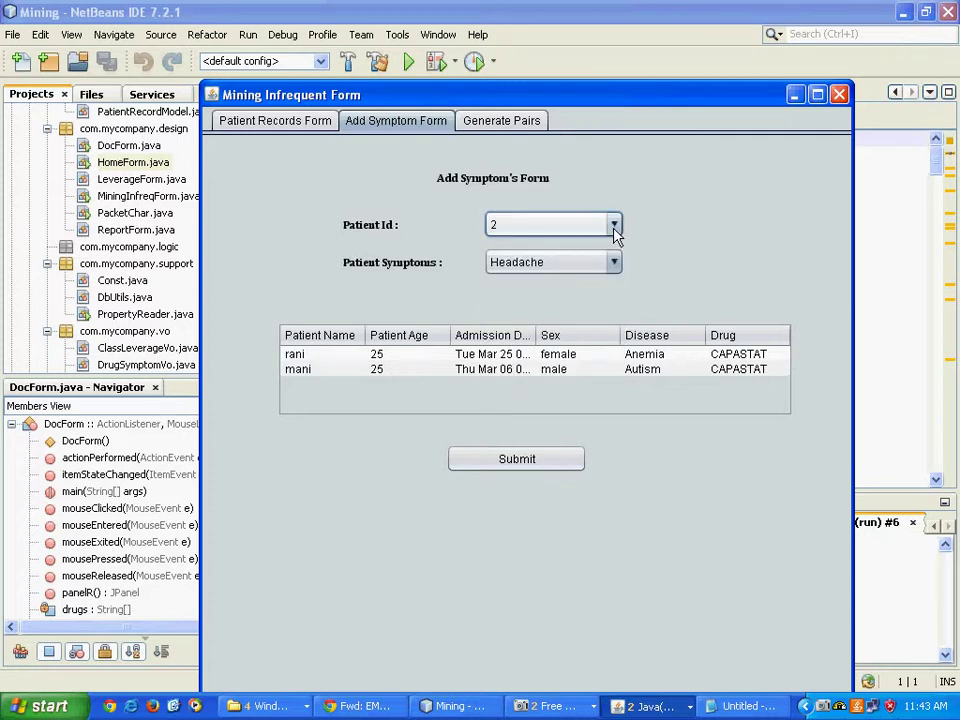
click(615, 230)
click(560, 286)
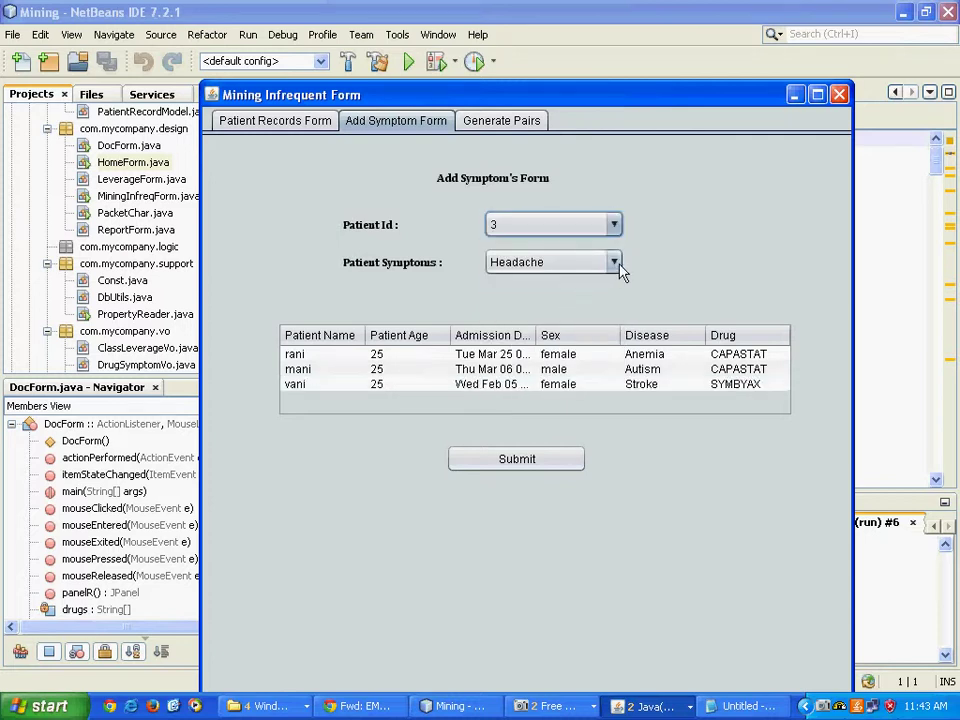
click(614, 263)
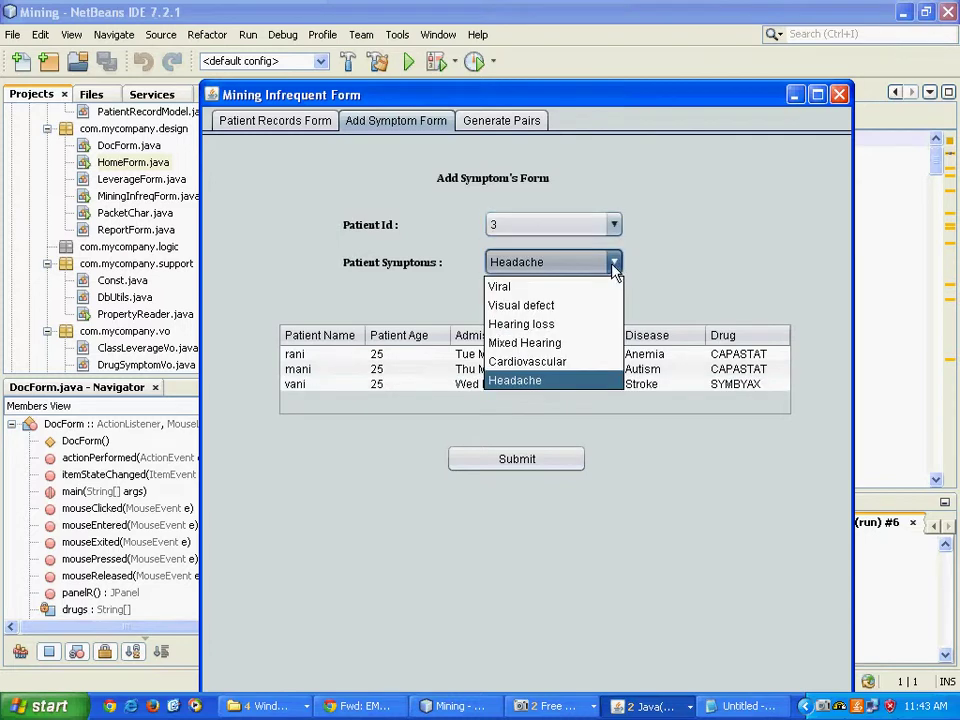
click(578, 382)
click(505, 458)
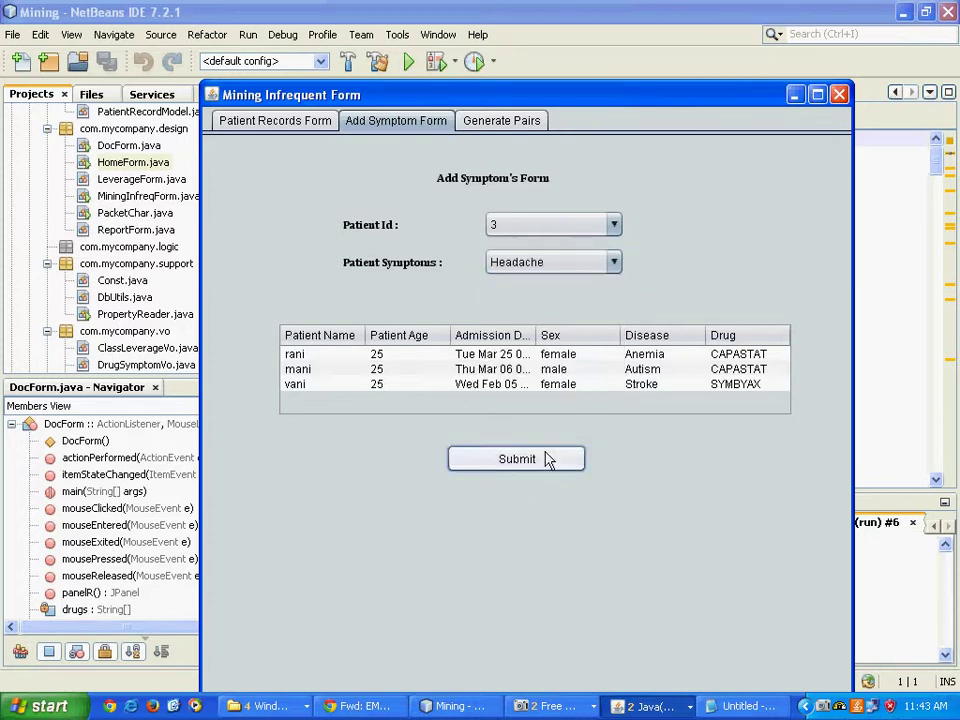
Step: Record the symptom Viral for patient ID 4 and submit the entry
click(613, 228)
click(570, 305)
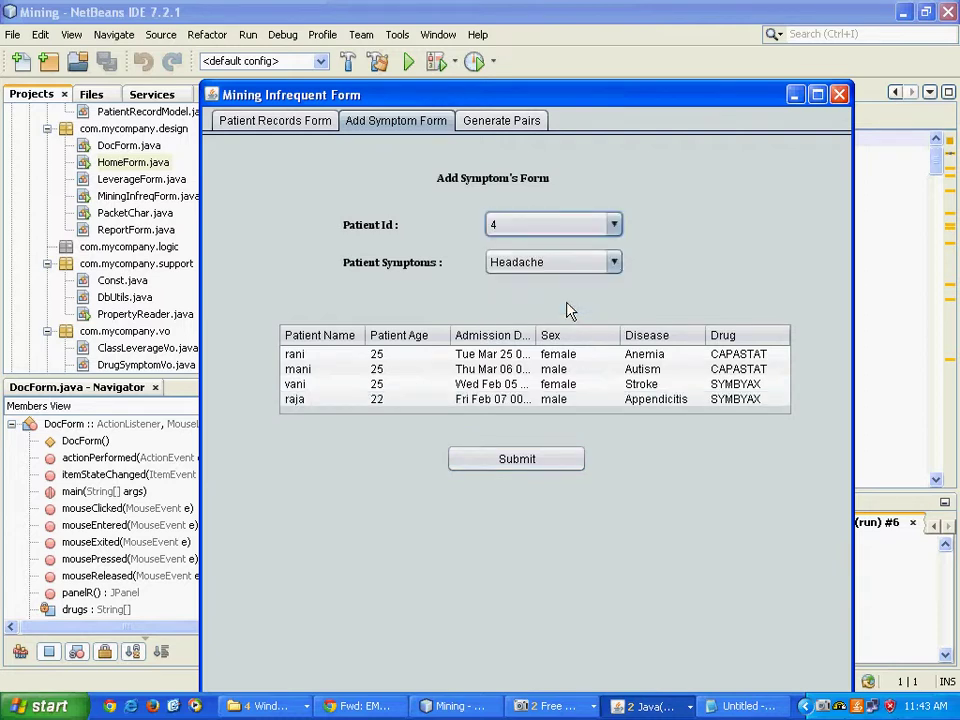
click(614, 264)
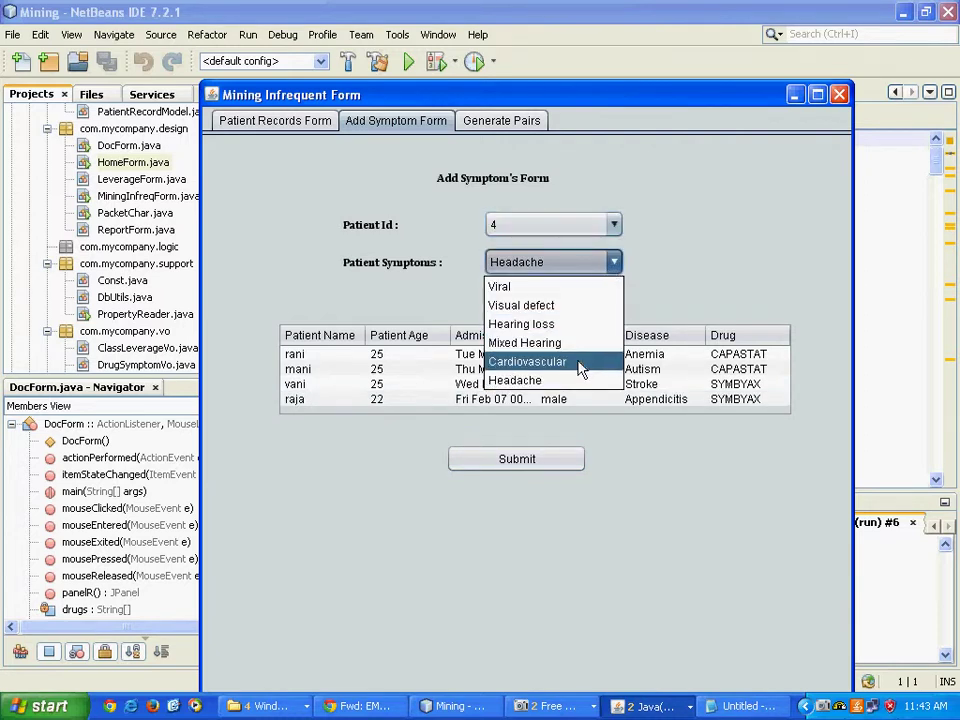
click(558, 306)
click(614, 262)
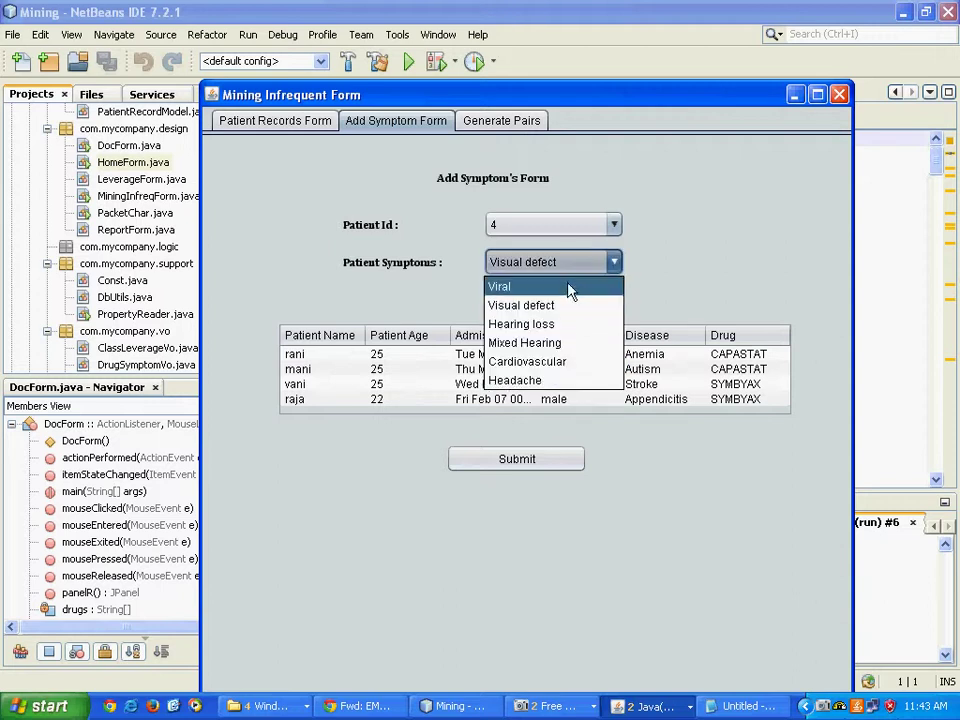
click(568, 286)
click(505, 462)
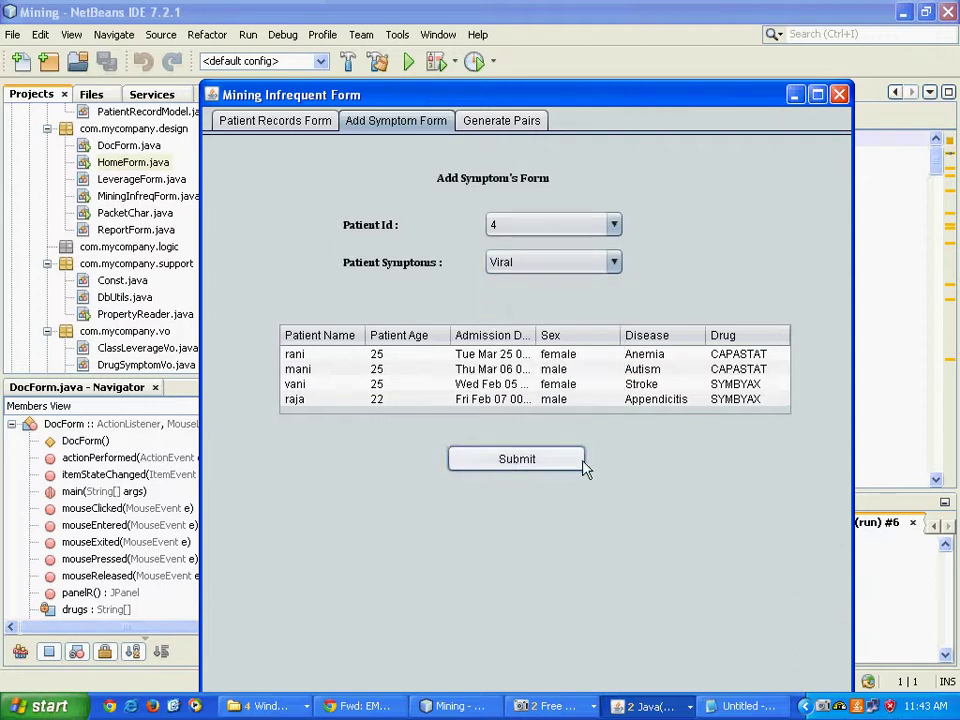
Step: Record the symptom Cardiovascular for patient ID 5 and submit the entry
click(614, 225)
click(558, 326)
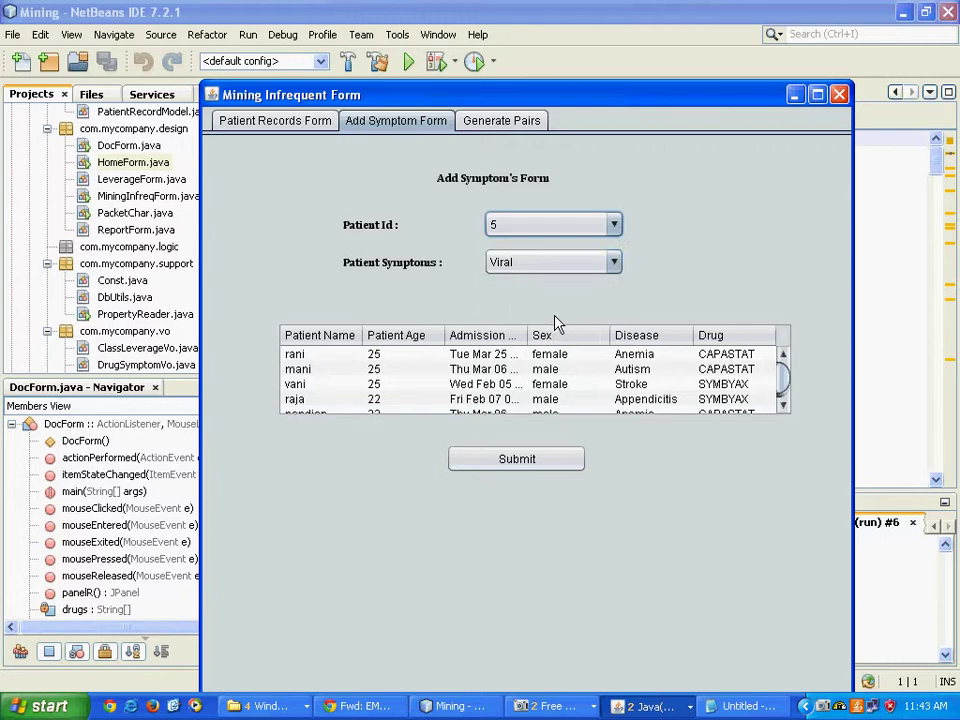
click(614, 263)
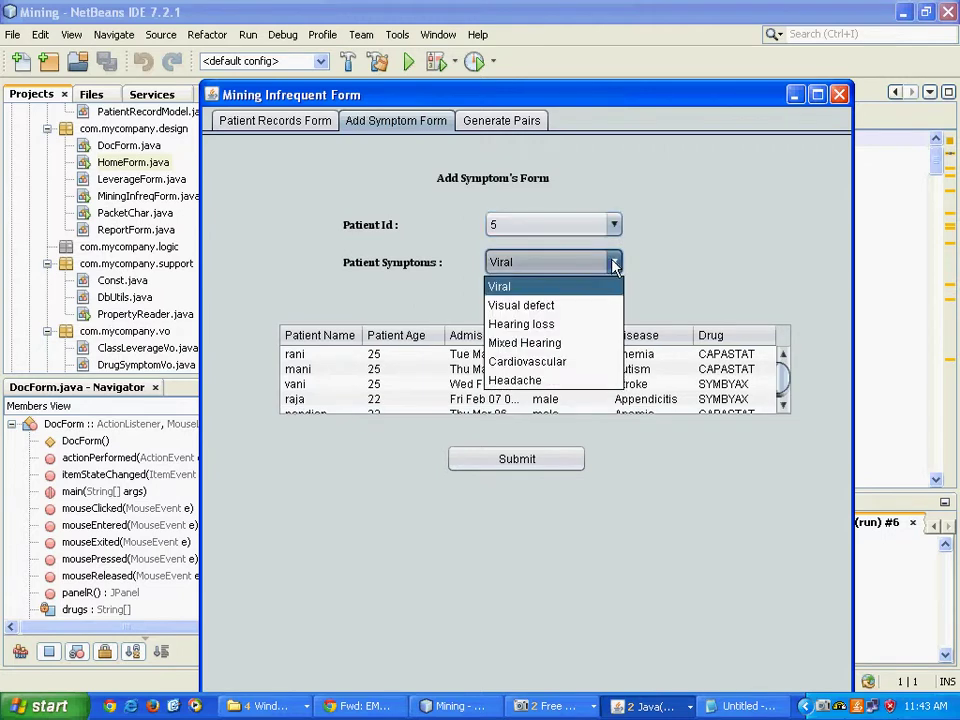
click(561, 360)
click(510, 468)
scroll(600, 373, down, 1)
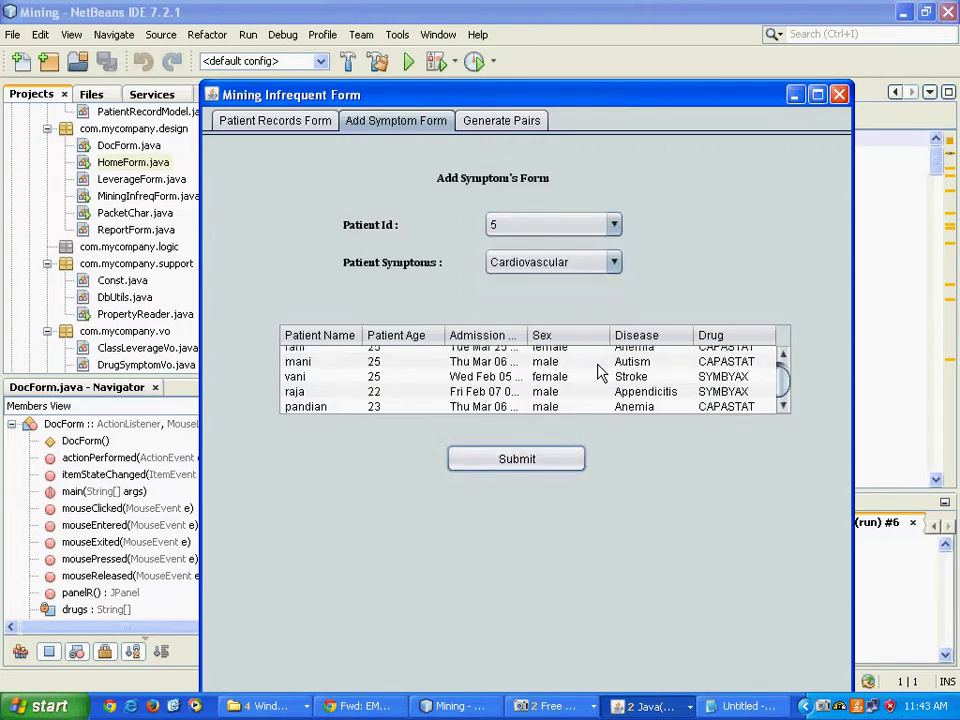
Step: Generate the drug-symptom and symptom-drug pairs for the drug CAPASTAT
click(501, 121)
click(612, 226)
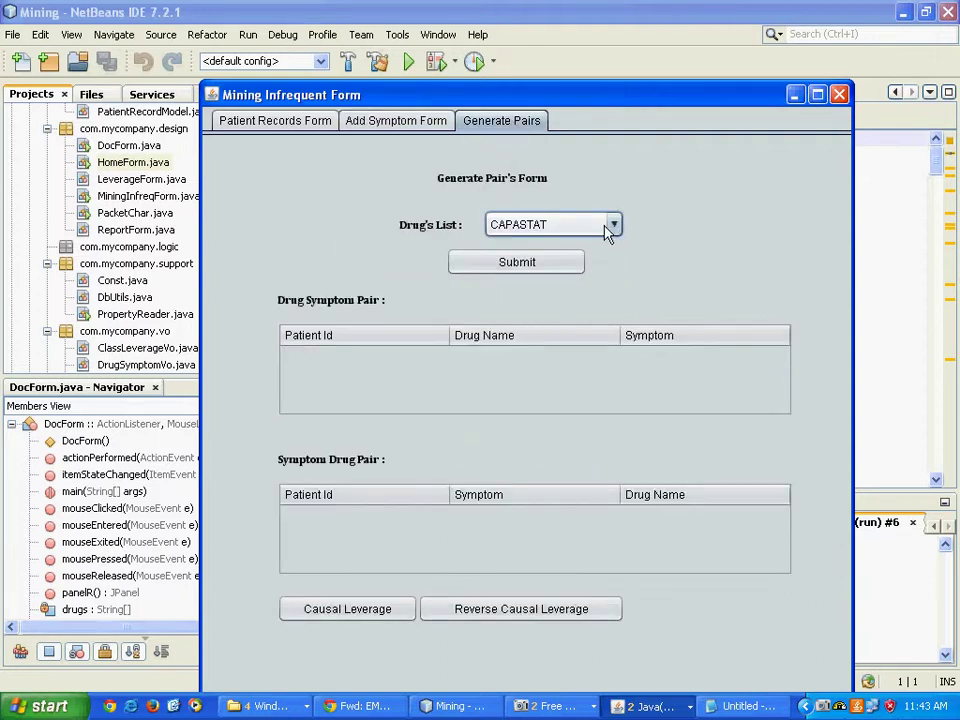
click(535, 268)
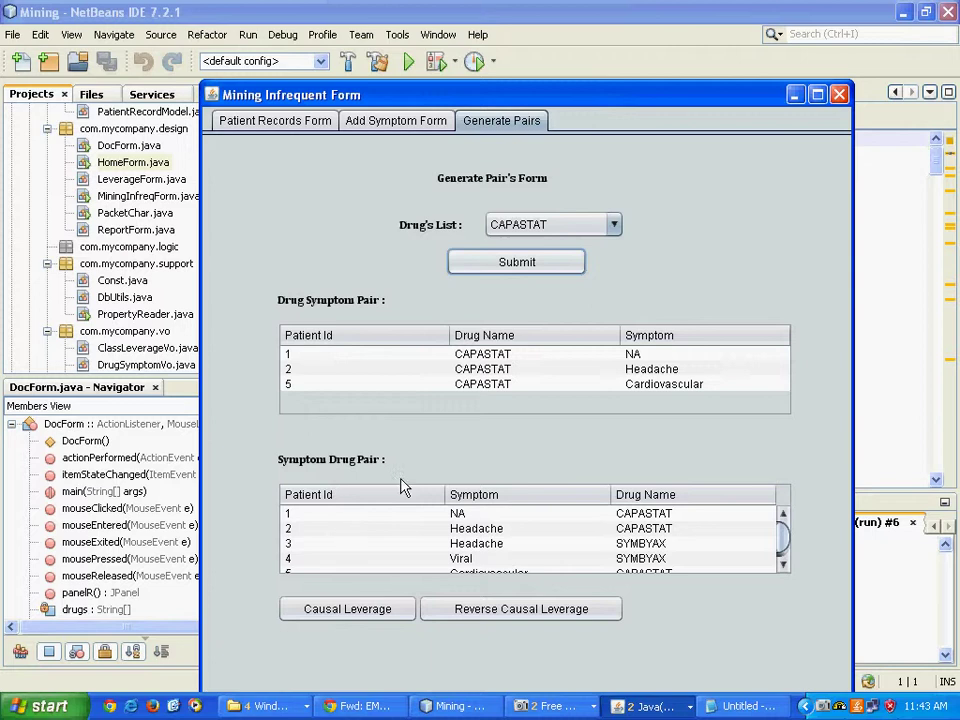
Step: Open the Causal Leverage results for CAPASTAT and run CL Cue Abstraction with the Cardiovascular pair selected
click(375, 609)
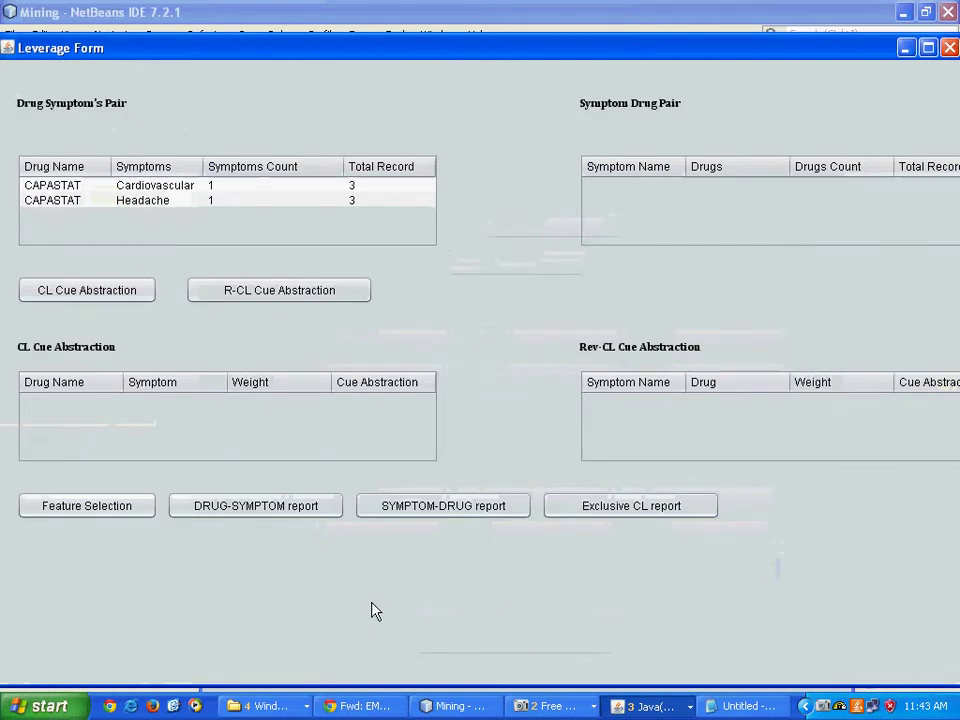
click(131, 188)
click(114, 297)
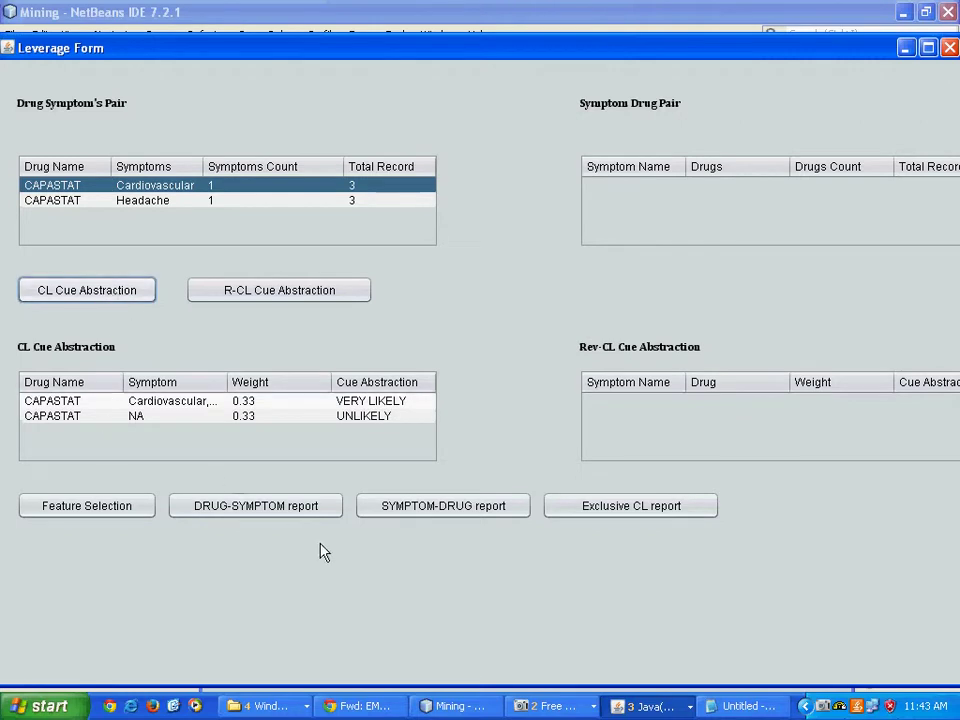
Step: Run R-CL Cue Abstraction and Feature Selection on the CAPASTAT pairs, and dismiss the message
click(312, 298)
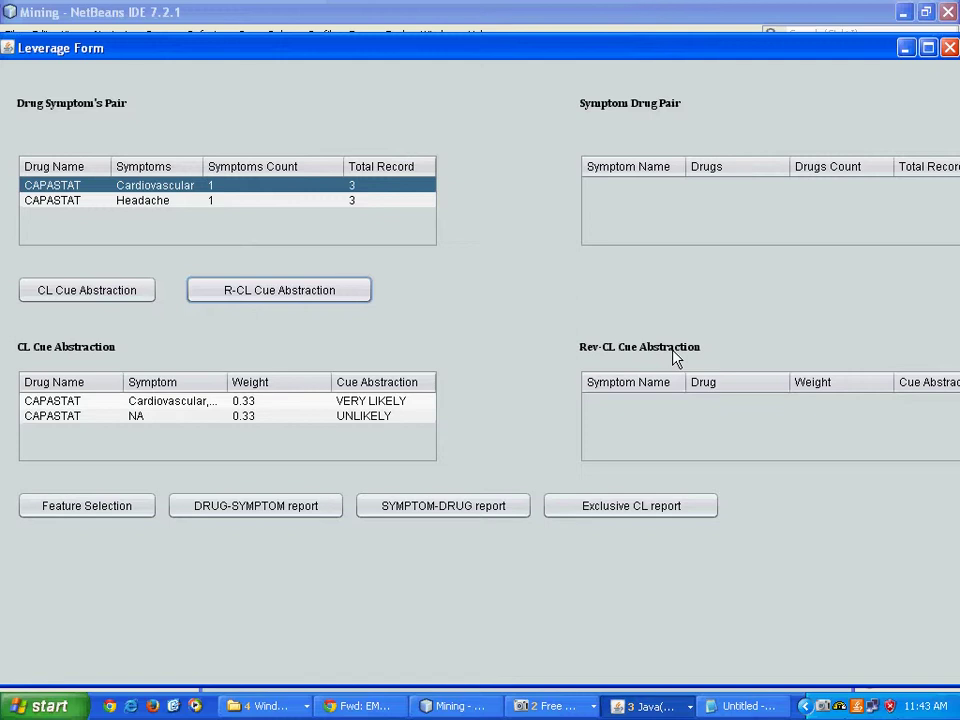
click(100, 510)
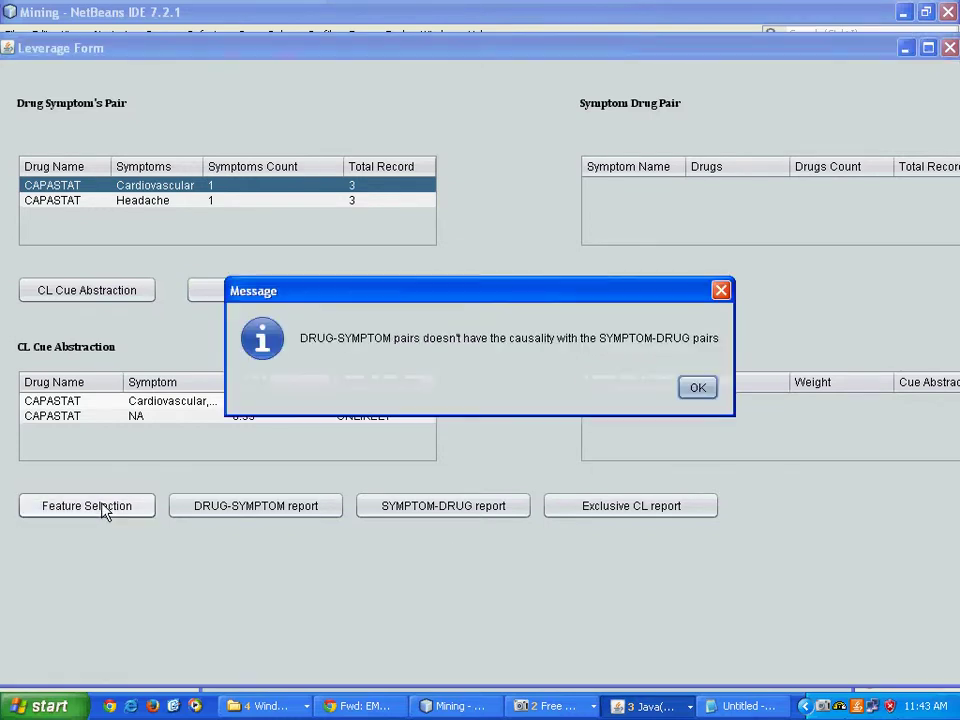
click(697, 389)
Step: View the DRUG-SYMPTOM, SYMPTOM-DRUG and Exclusive CL reports one after another, closing each report
click(246, 510)
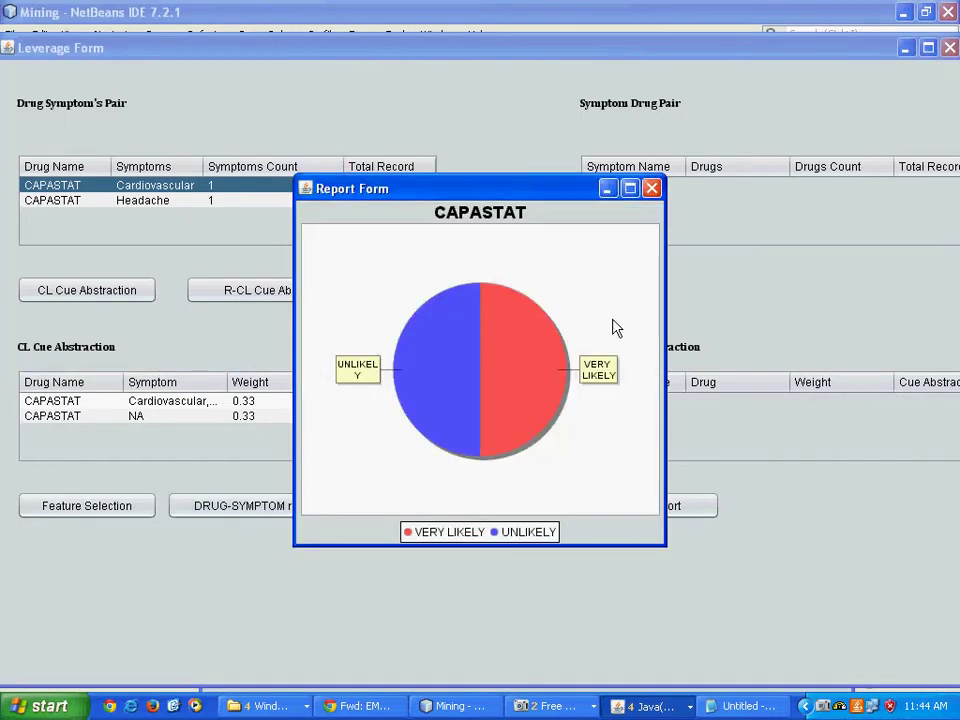
click(651, 189)
click(469, 515)
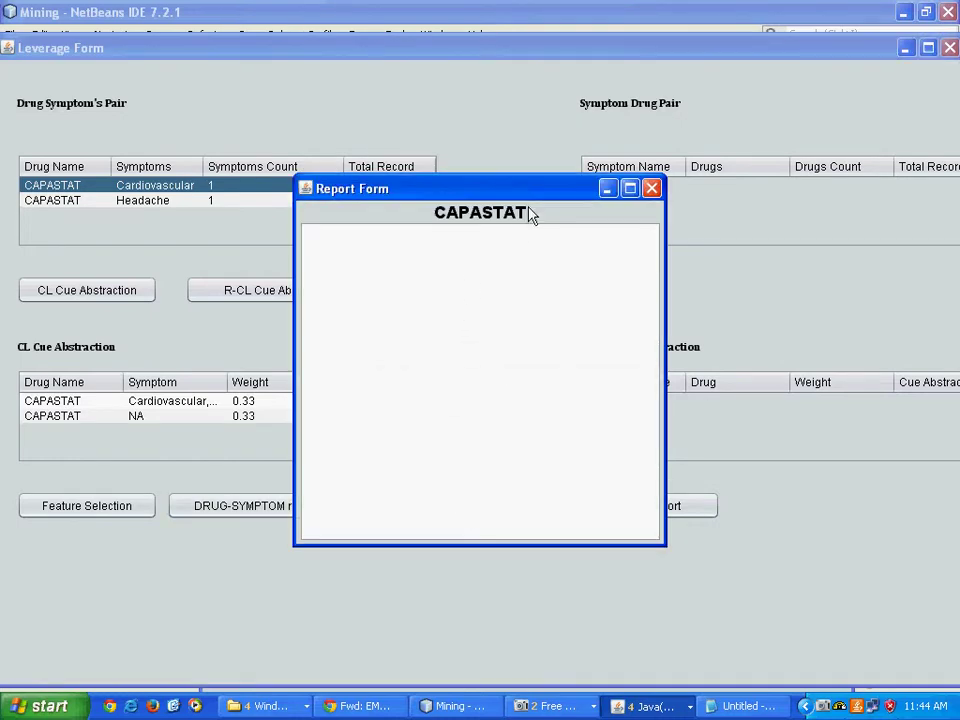
click(651, 189)
click(612, 506)
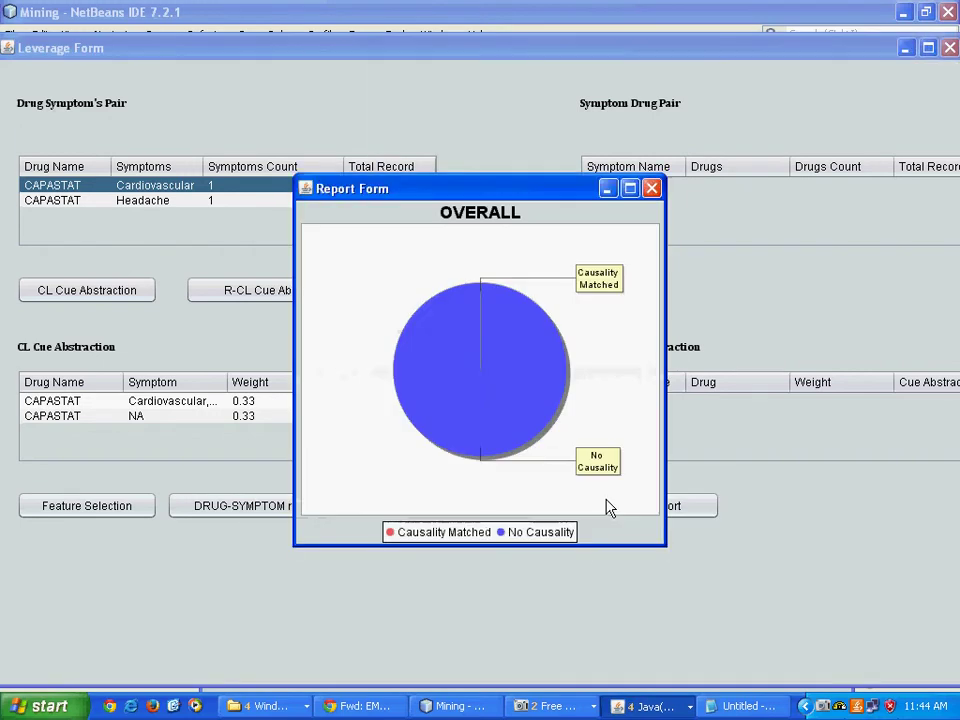
click(651, 189)
Step: Return to the Mining Infrequent Form and run Reverse Causal Leverage for CAPASTAT
click(645, 705)
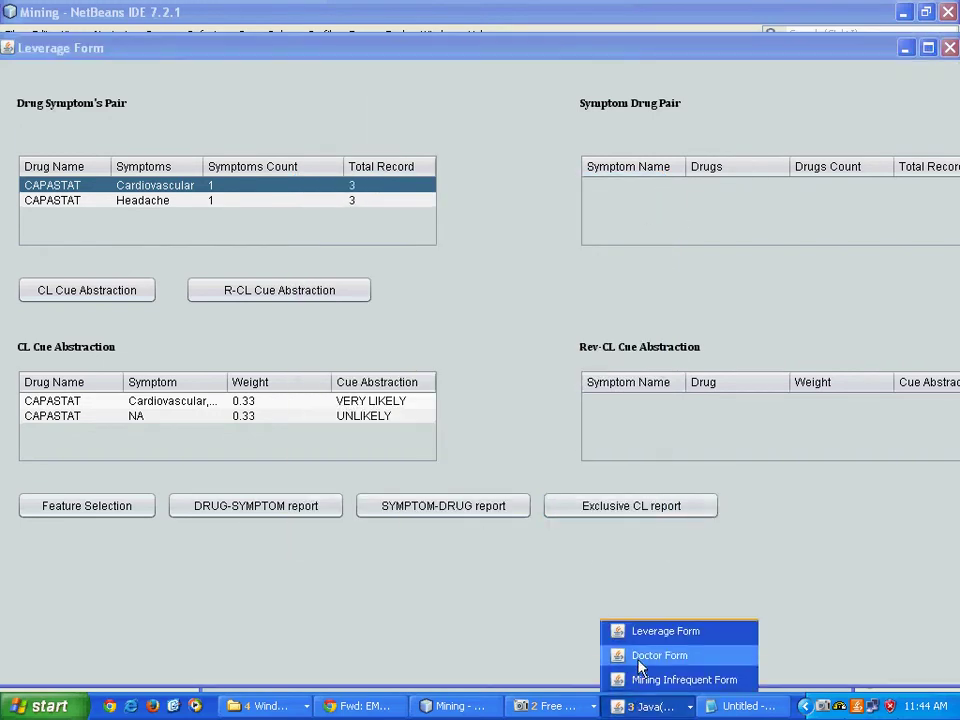
click(638, 655)
click(641, 706)
click(638, 672)
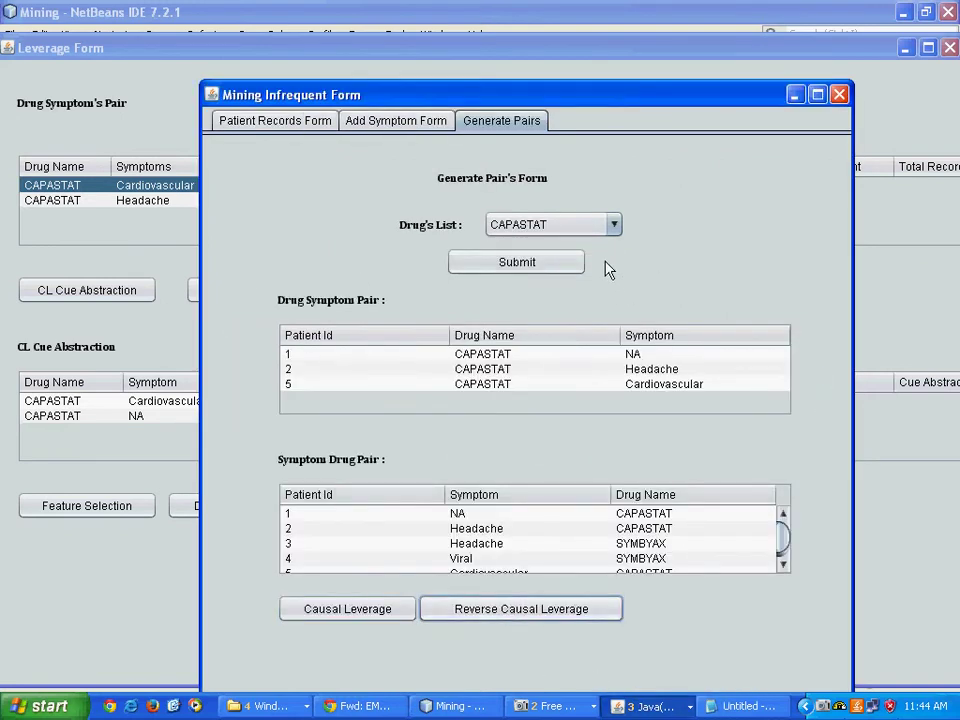
Step: Check the Leverage Form's Symptom Drug Pair and Rev-CL Cue Abstraction tables, and close the form
drag(640, 104, 532, 81)
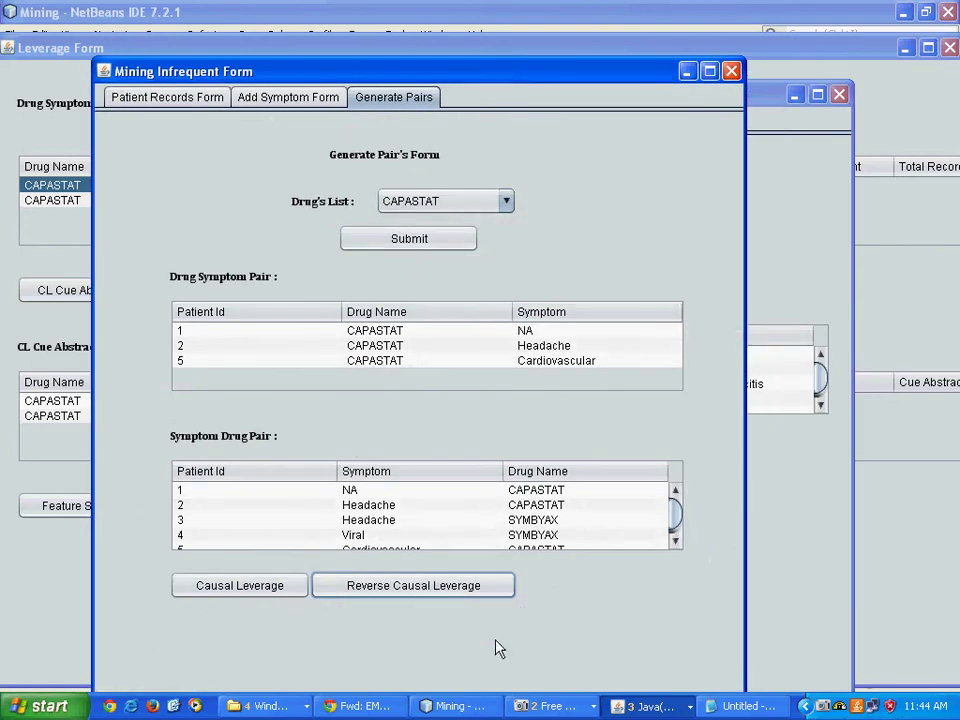
click(806, 544)
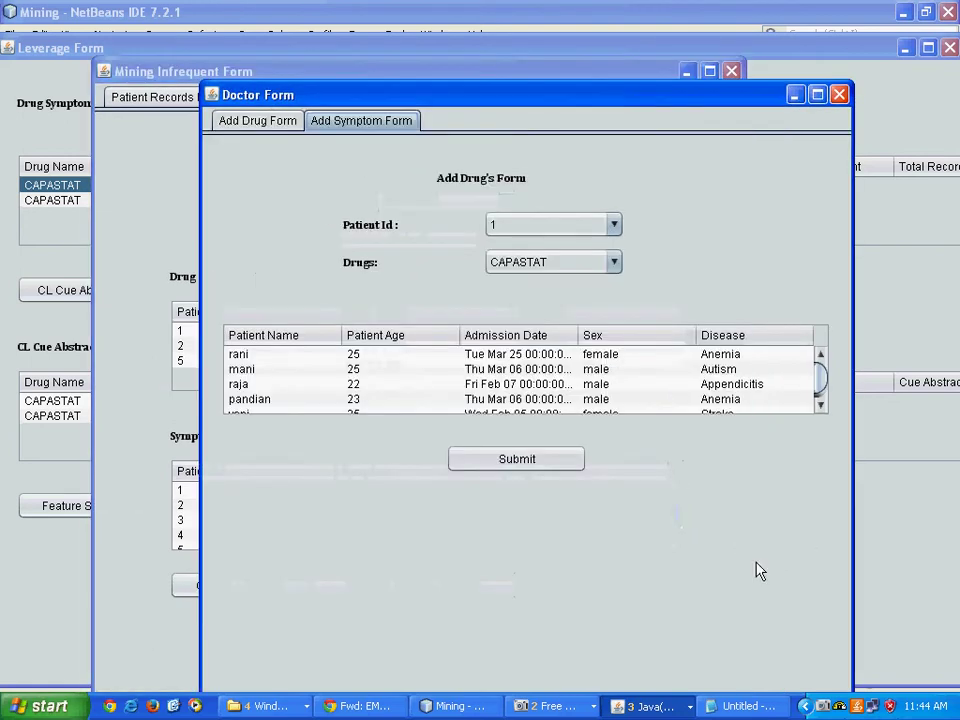
click(640, 706)
click(656, 630)
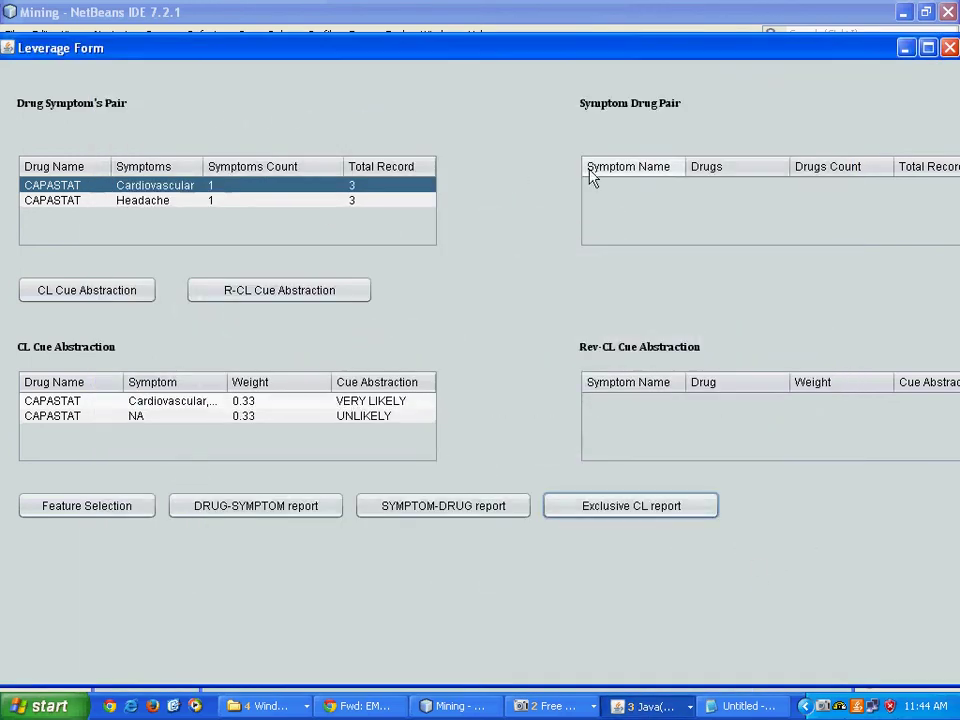
drag(557, 51, 409, 67)
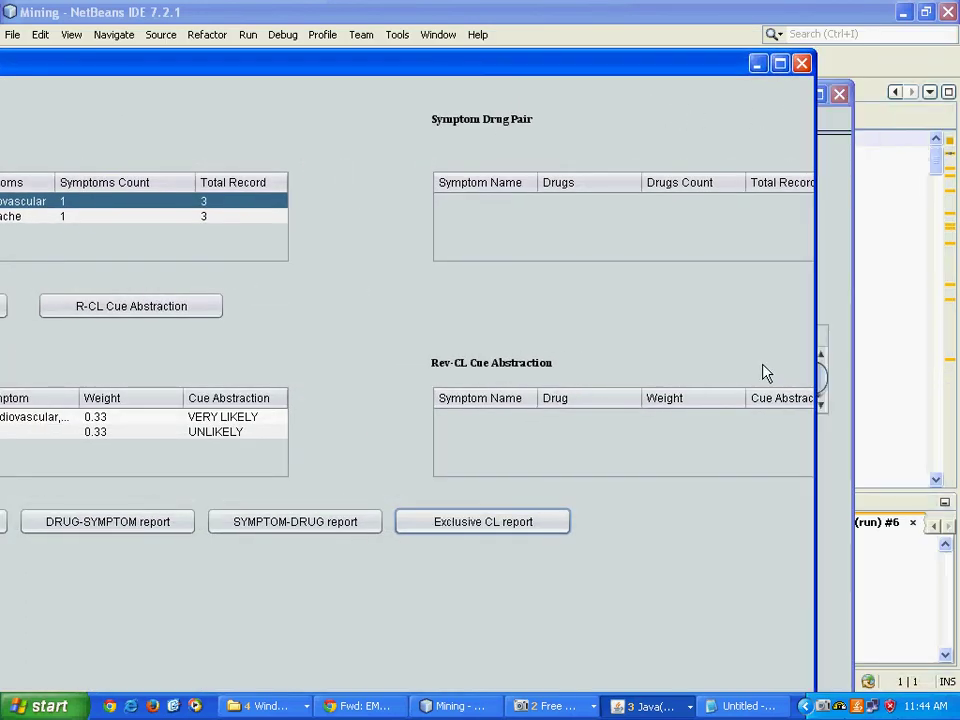
click(801, 63)
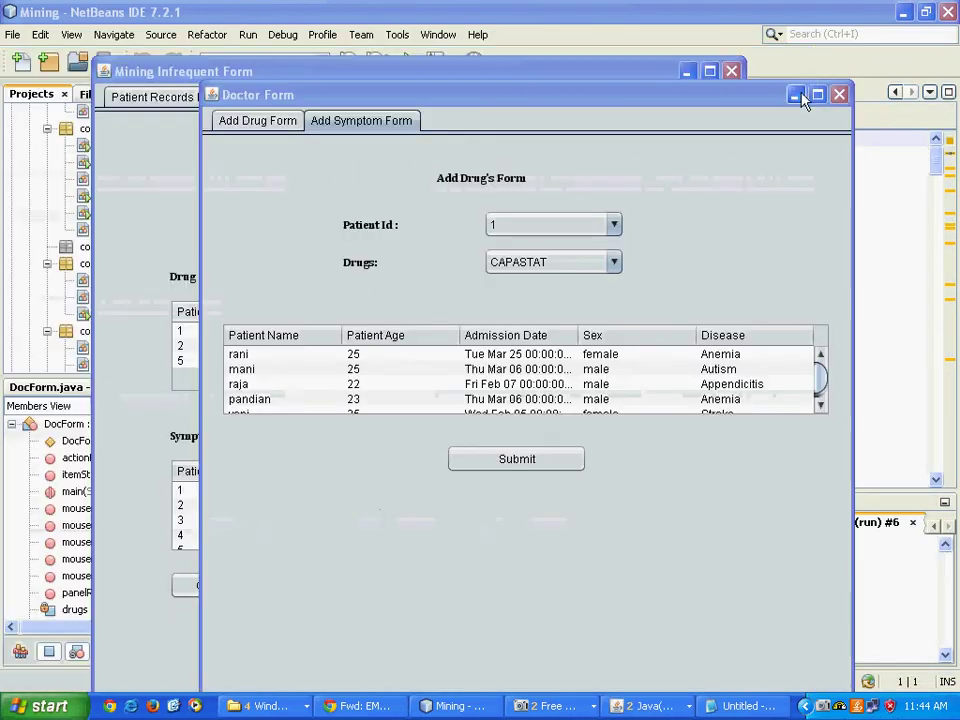
Step: Minimize the Doctor Form and run Reverse Causal Leverage again in the Mining Infrequent Form
click(636, 708)
click(665, 658)
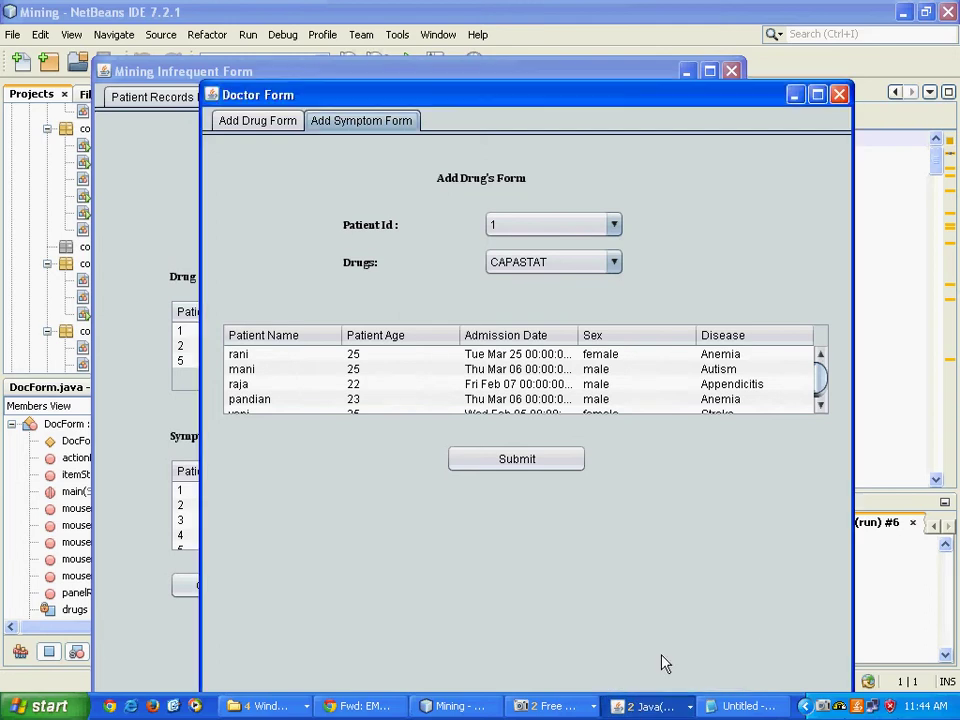
click(797, 95)
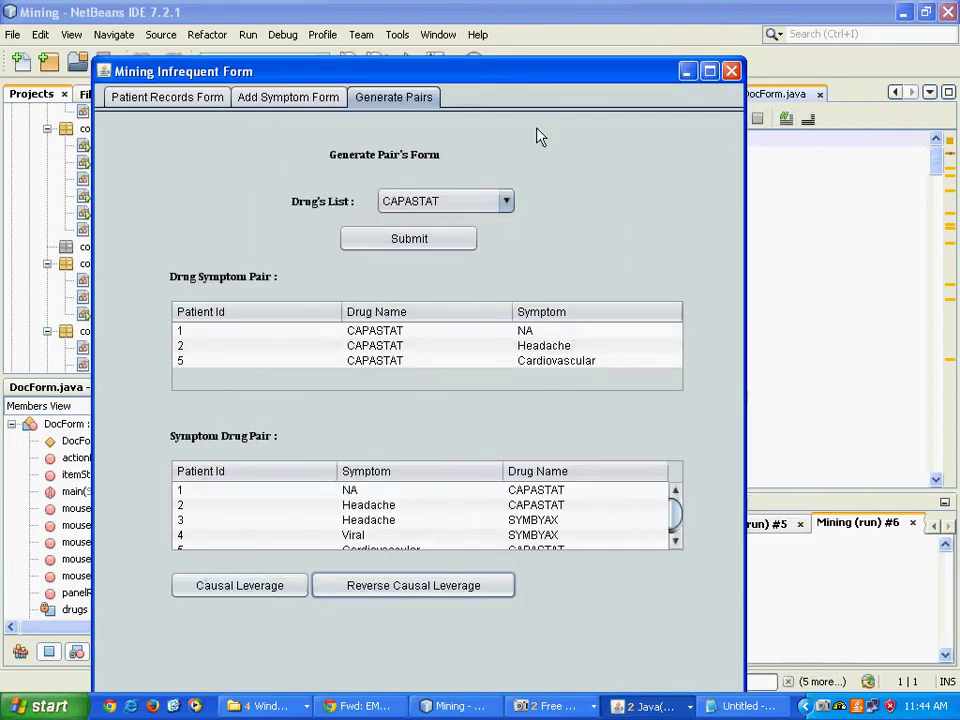
click(414, 596)
right_click(838, 708)
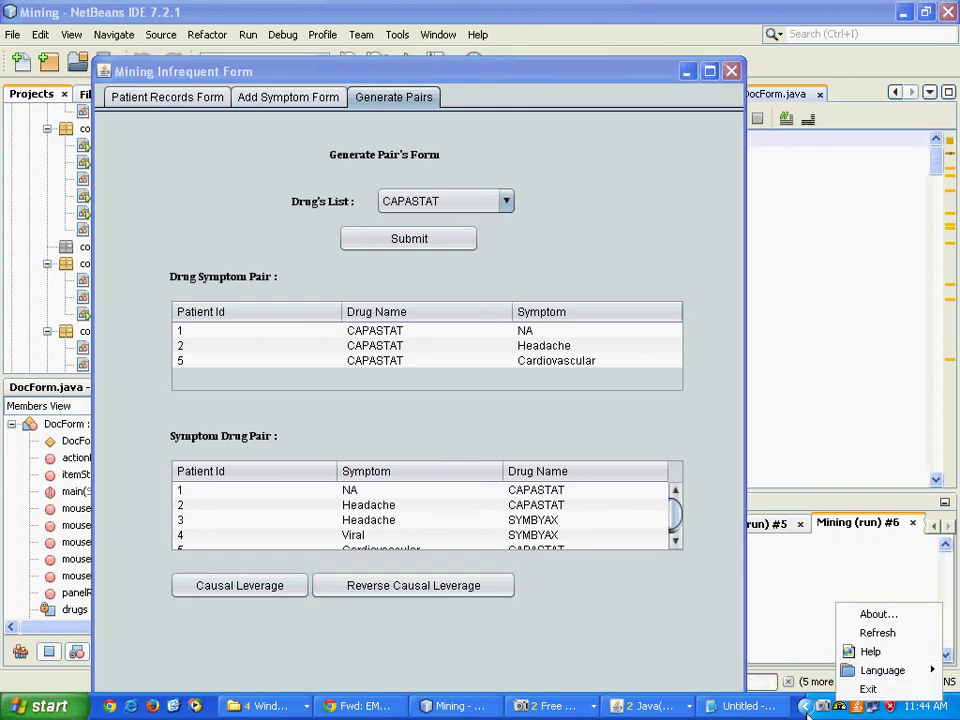
key(Escape)
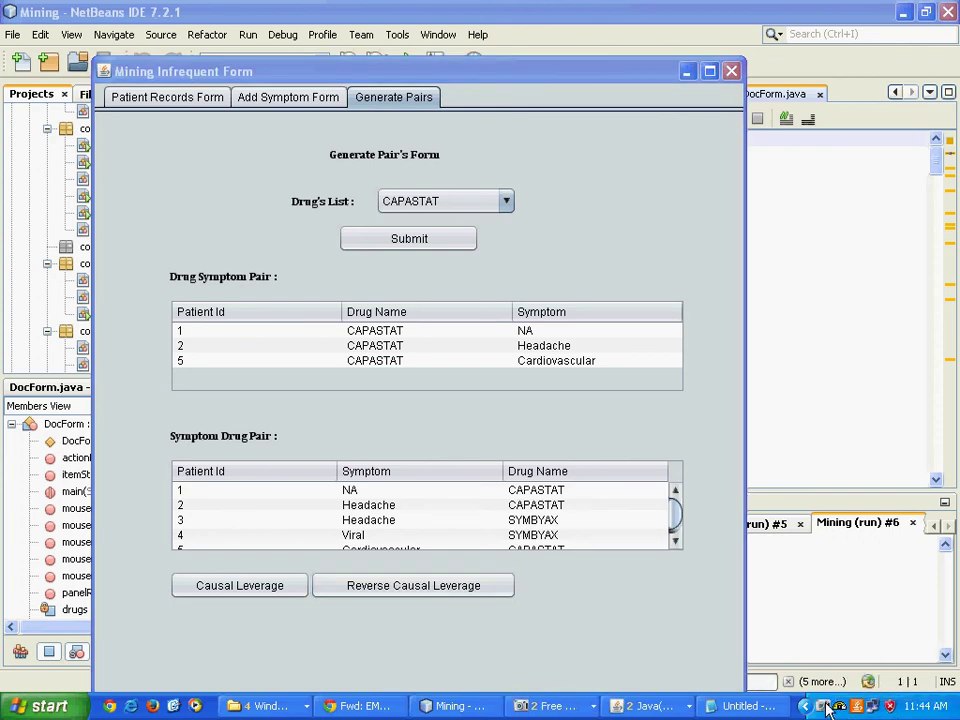
click(571, 705)
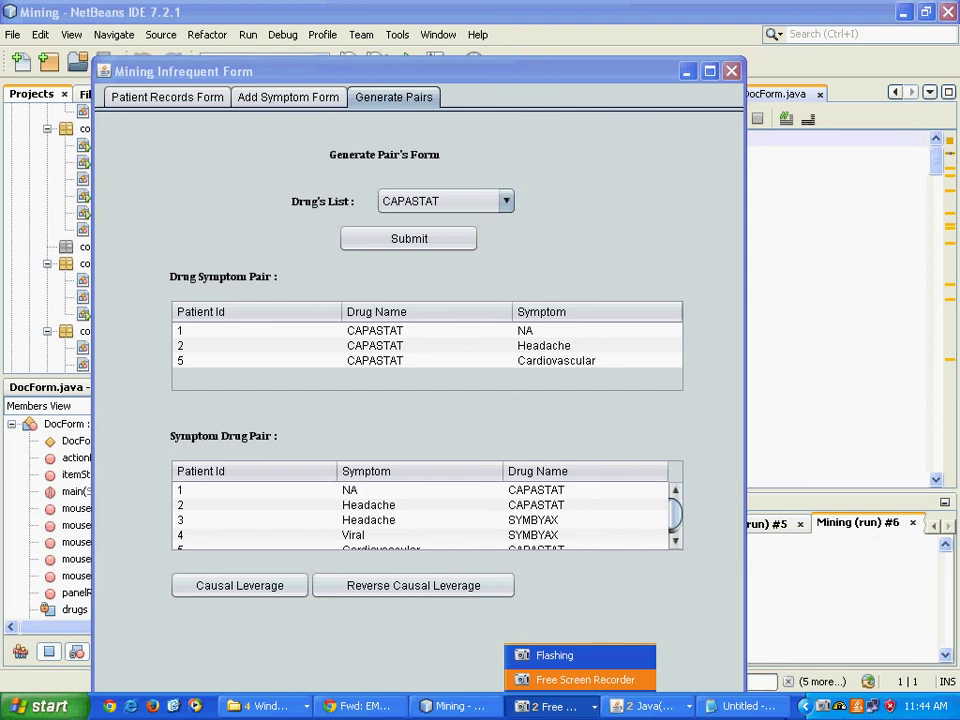